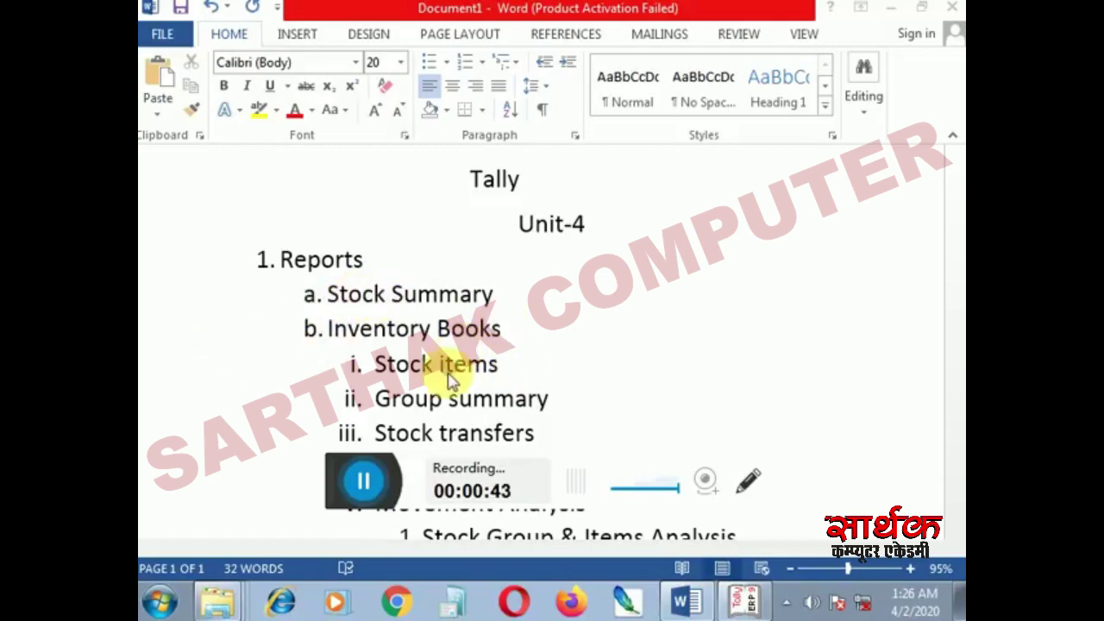
- Switch to Tally.ERP 9 and highlight Stock Summary among the Gateway of Tally reports
click(732, 606)
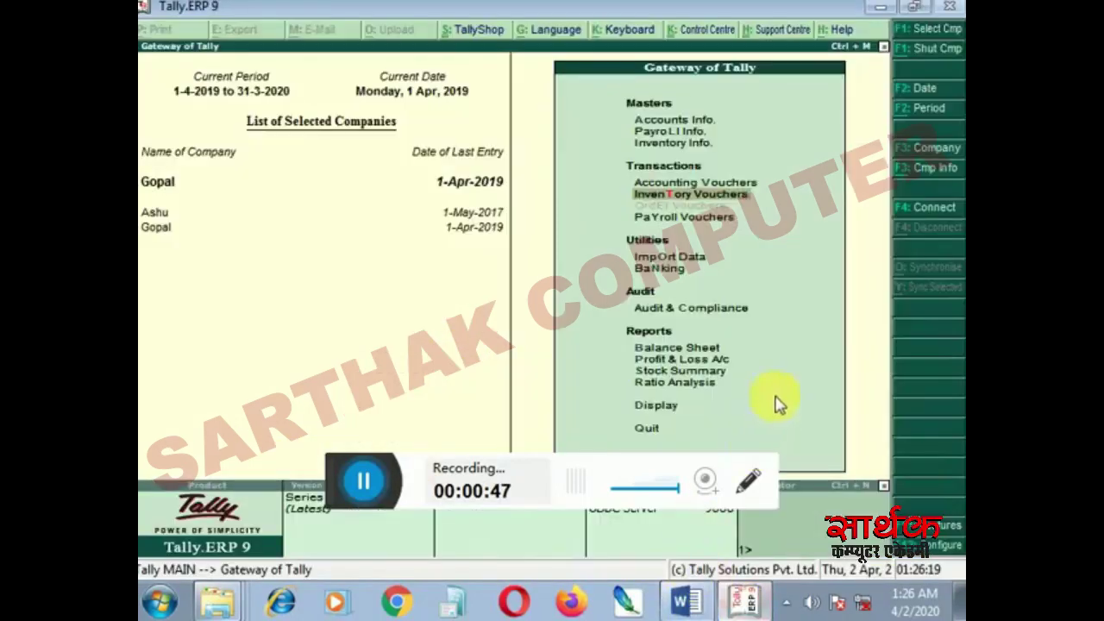
key(Down)
key(Down)
key(Down)
key(Down)
key(Down)
key(Down)
key(Down)
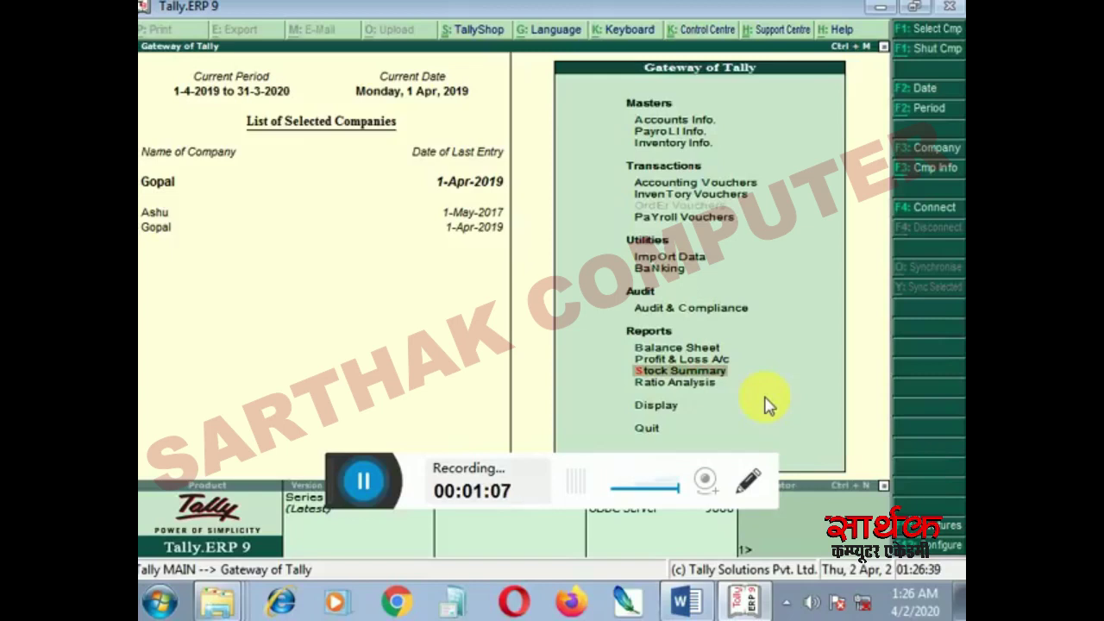
key(Up)
key(Up)
key(Up)
key(Up)
key(Up)
key(Up)
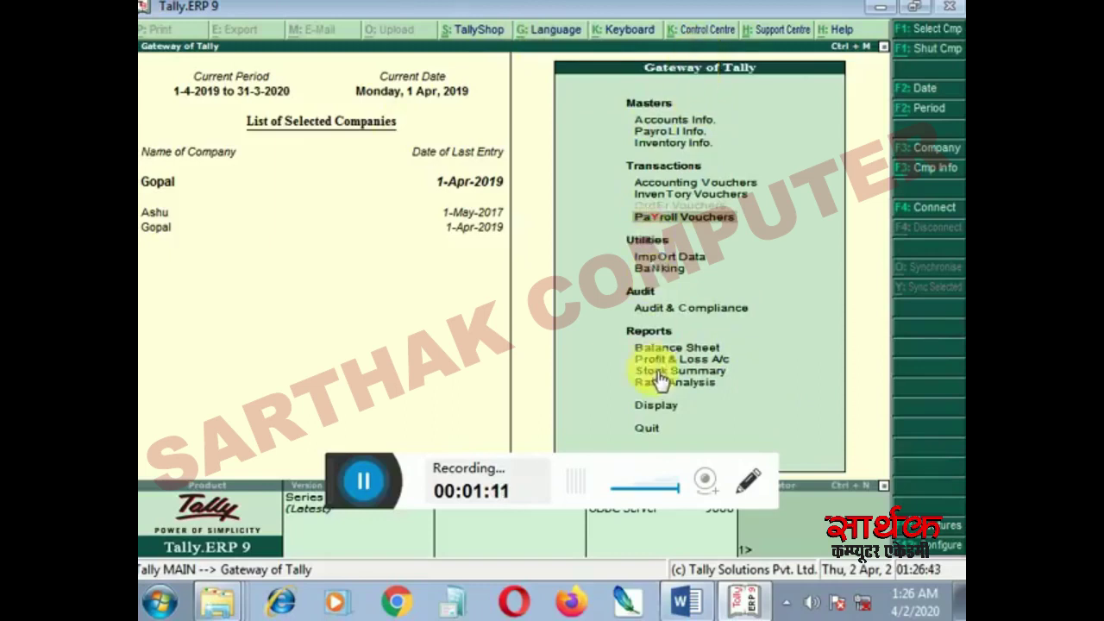
key(Down)
key(Down)
key(Down)
key(Down)
key(Down)
key(Down)
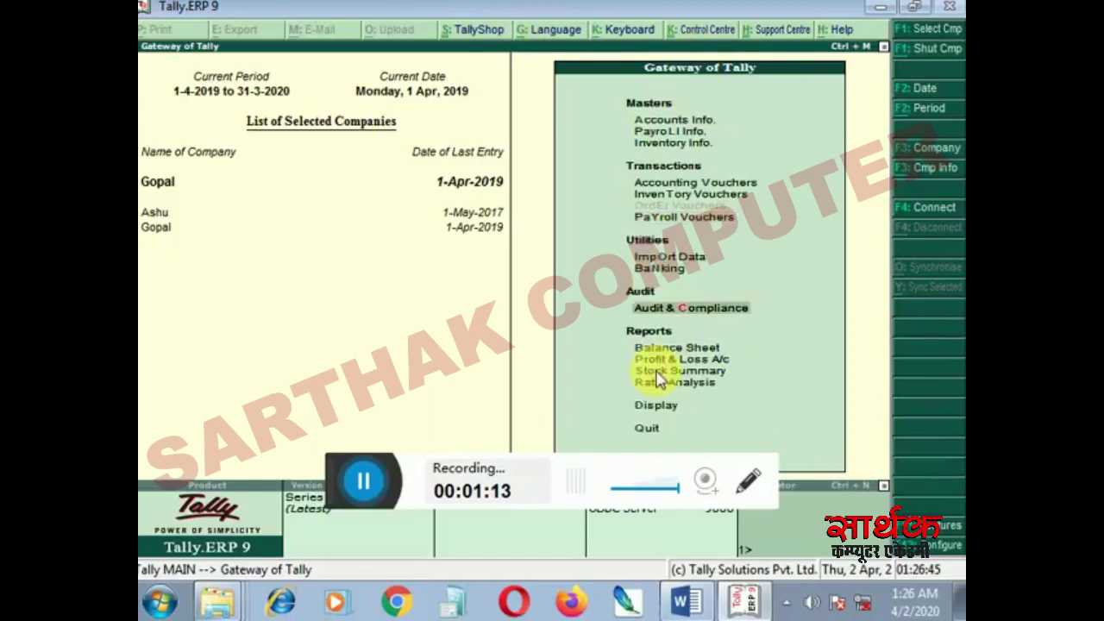
- Open the Stock Summary and drill down through the Mobile group to the April vouchers of Nokia 5.1 Blue 3gd 32gd
click(657, 372)
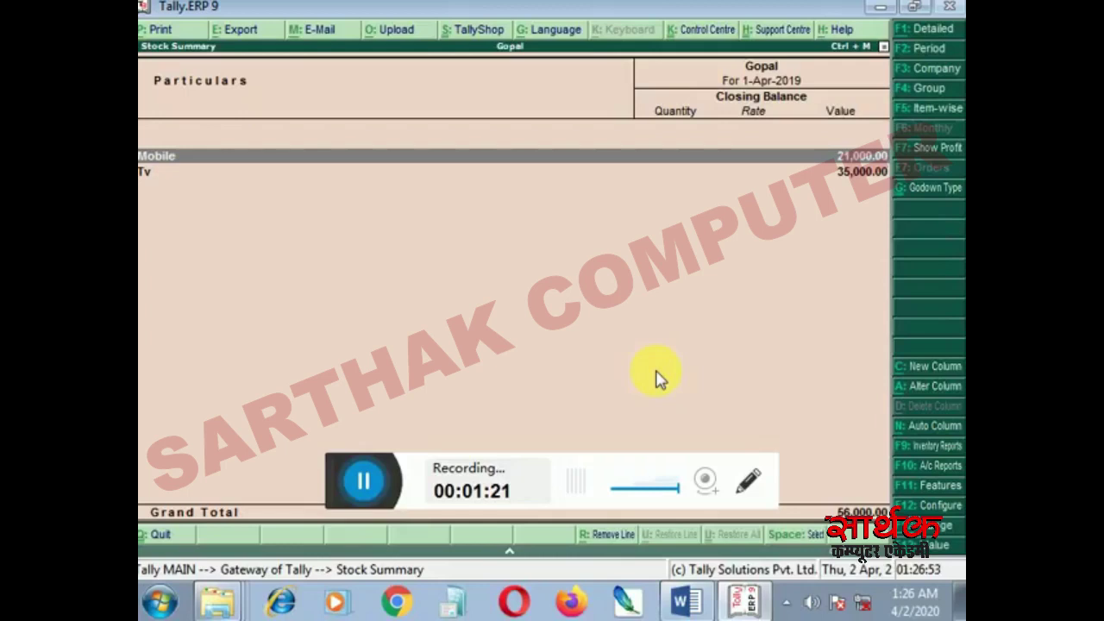
key(Return)
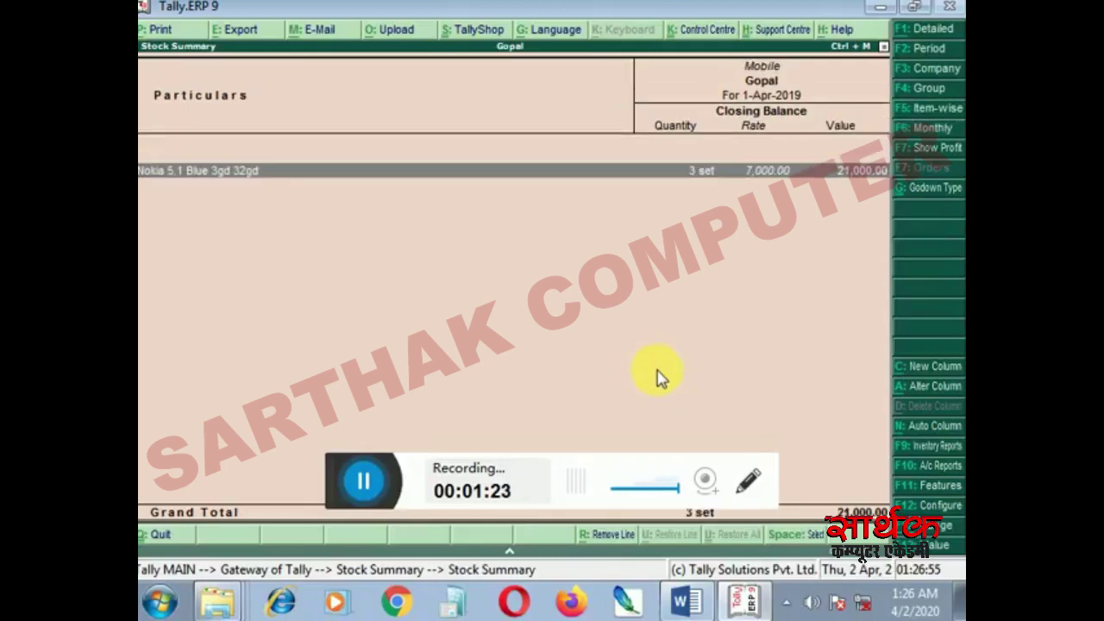
key(Return)
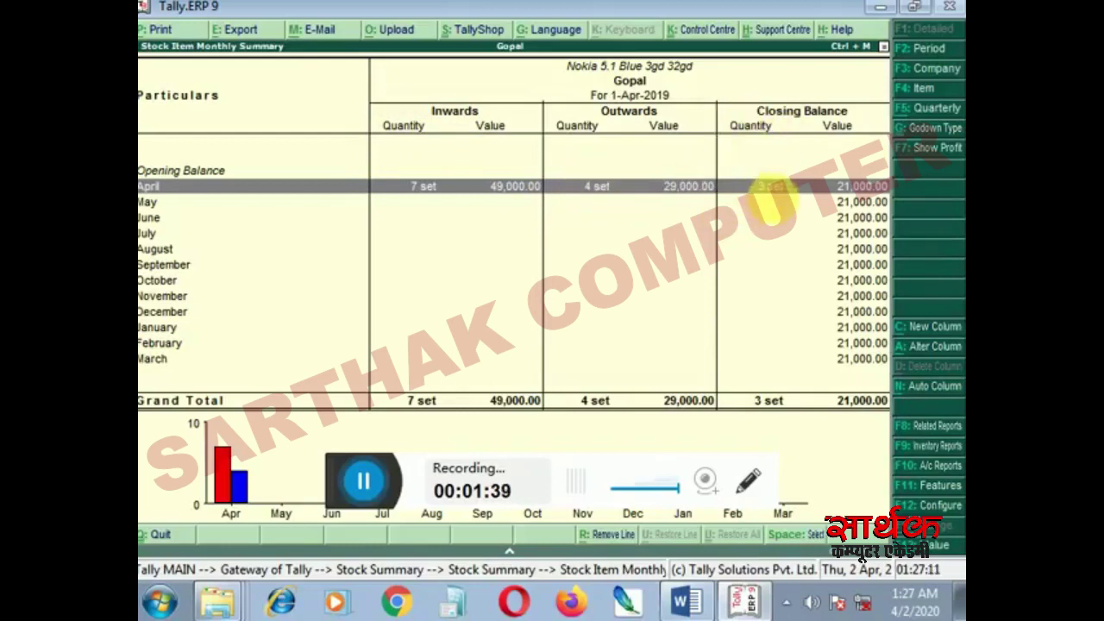
double_click(686, 200)
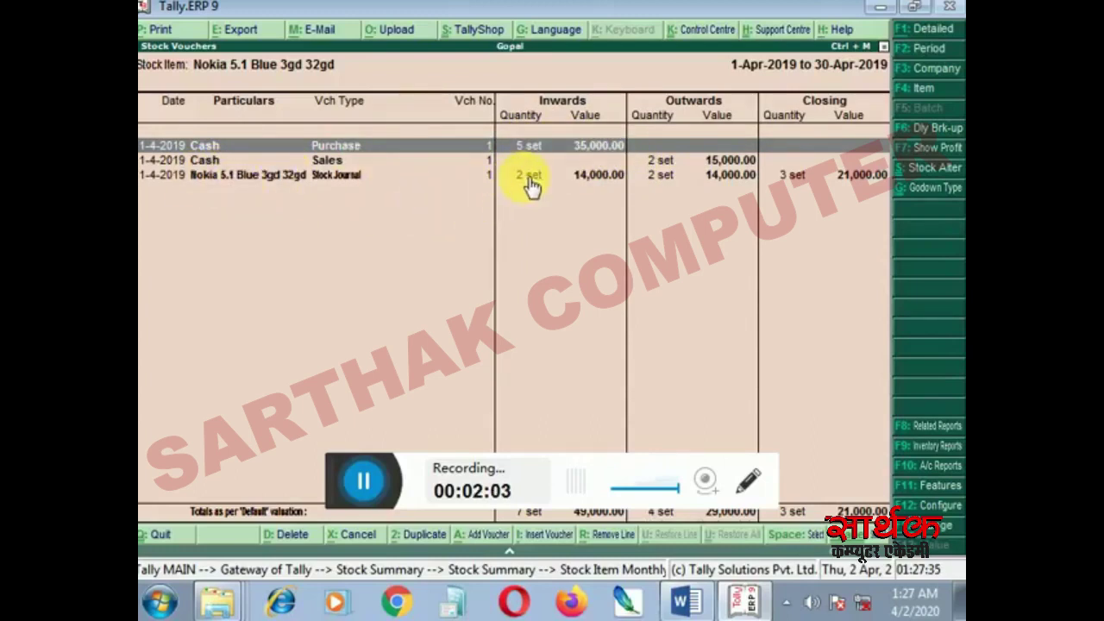
- Inspect the item's Stock Journal voucher and close it to return to the voucher list
key(Down)
key(Down)
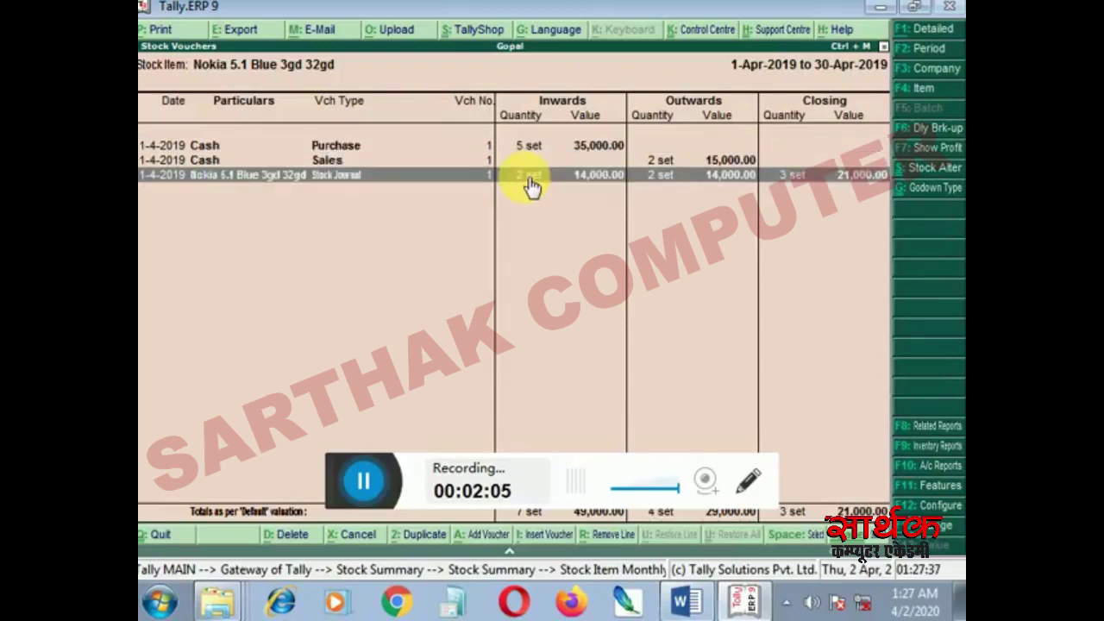
key(Return)
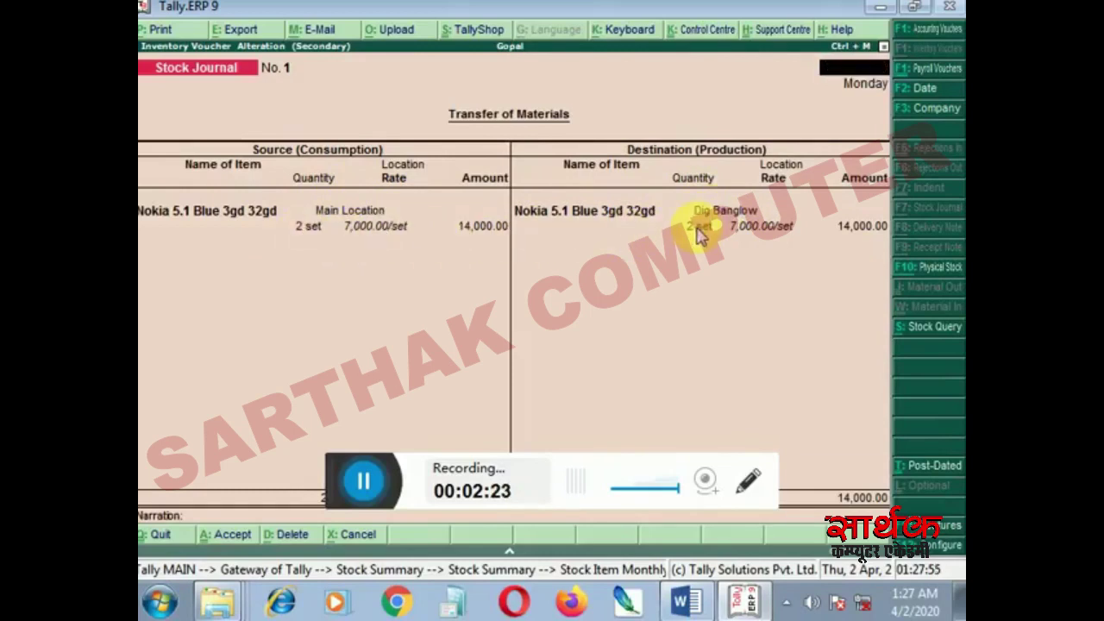
key(Escape)
key(Return)
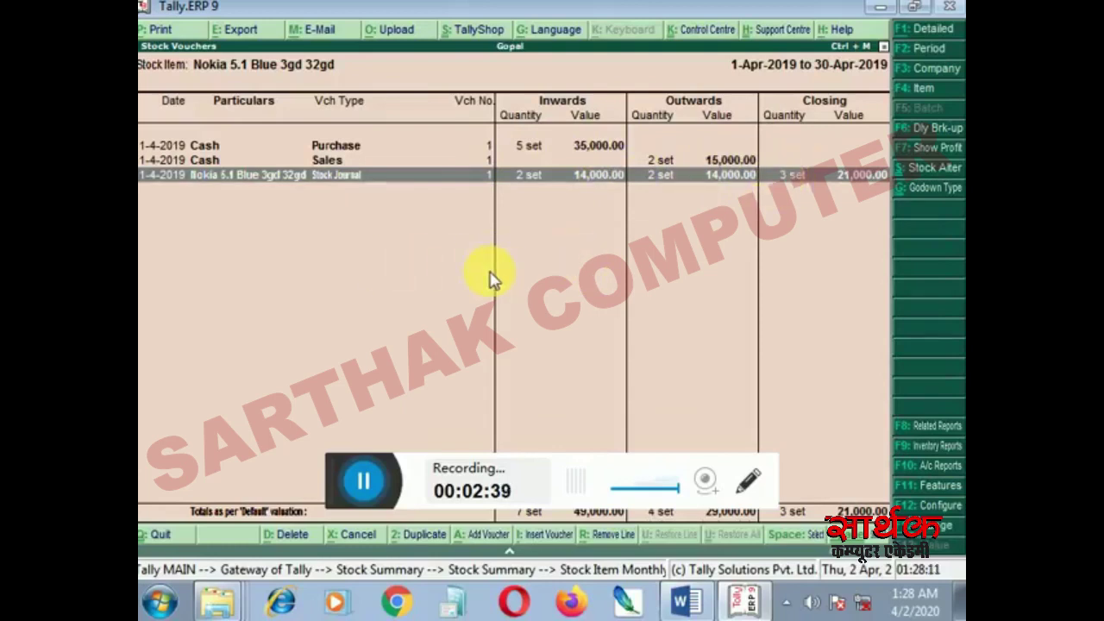
- Close the stock reports back to the Gateway of Tally and switch to the Unit-4 report outline in Word
key(Escape)
key(Escape)
key(Escape)
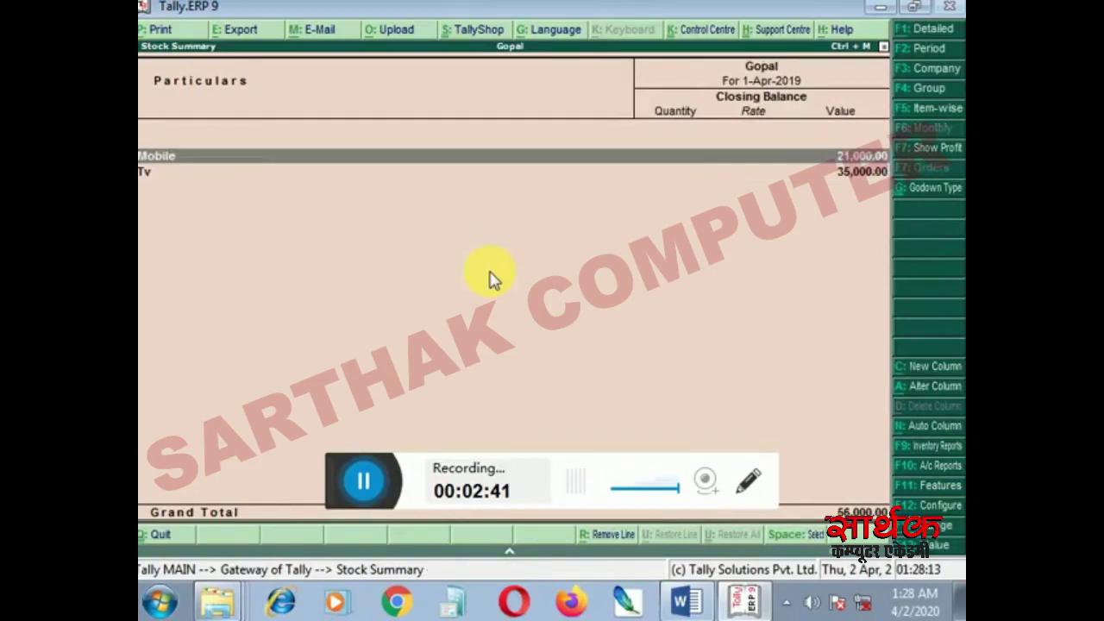
key(Escape)
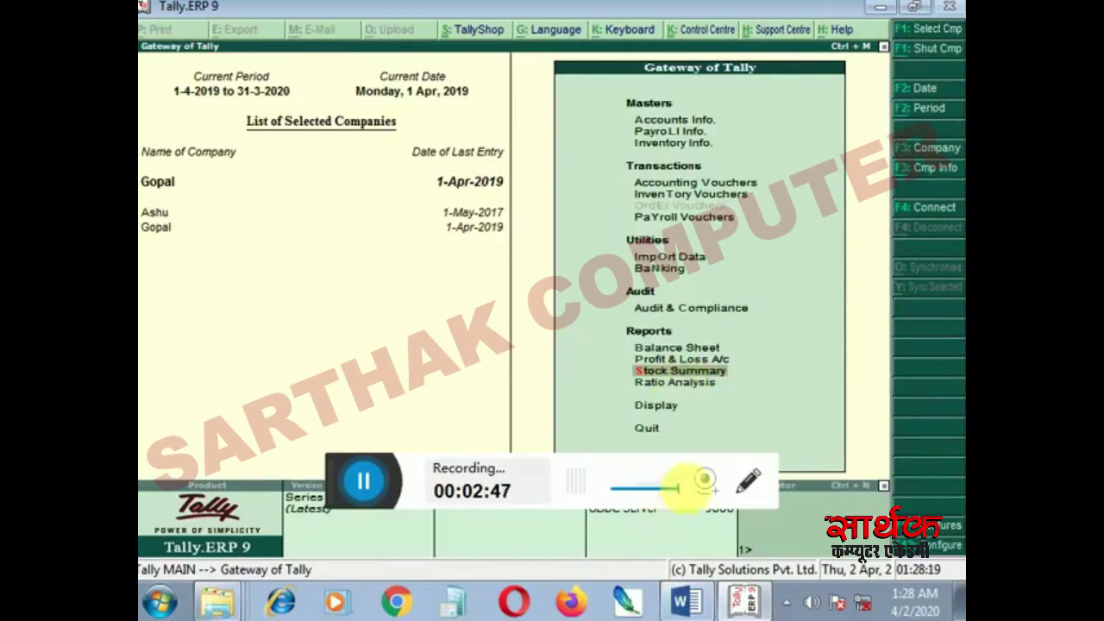
click(687, 602)
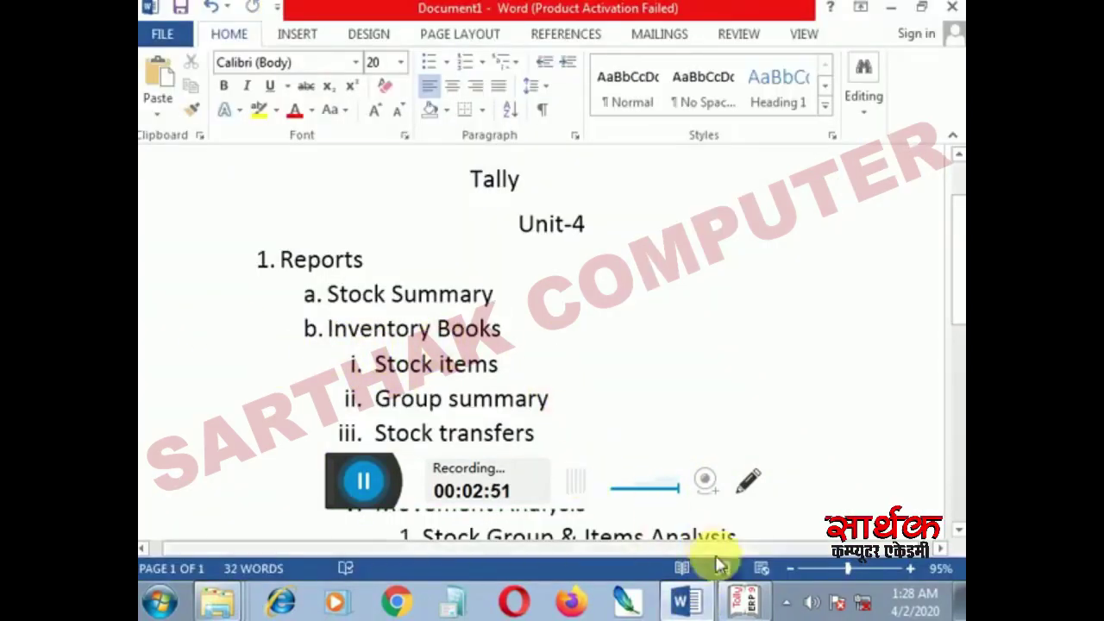
- Switch back to Tally.ERP 9 and open Inventory Books from the Display Menu
click(747, 601)
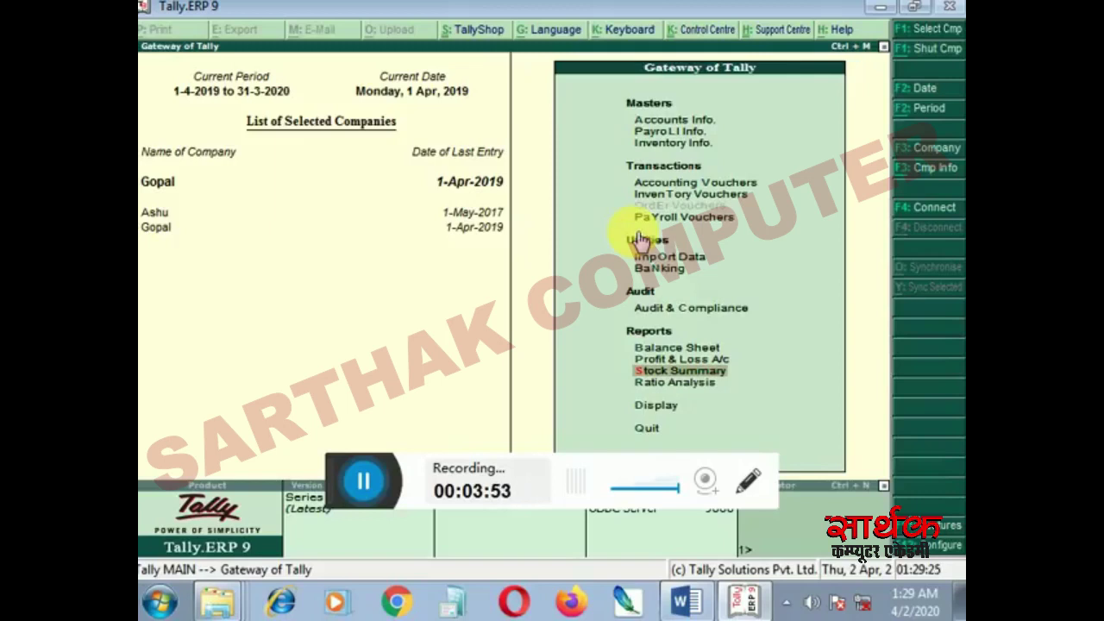
key(Down)
key(Down)
key(Return)
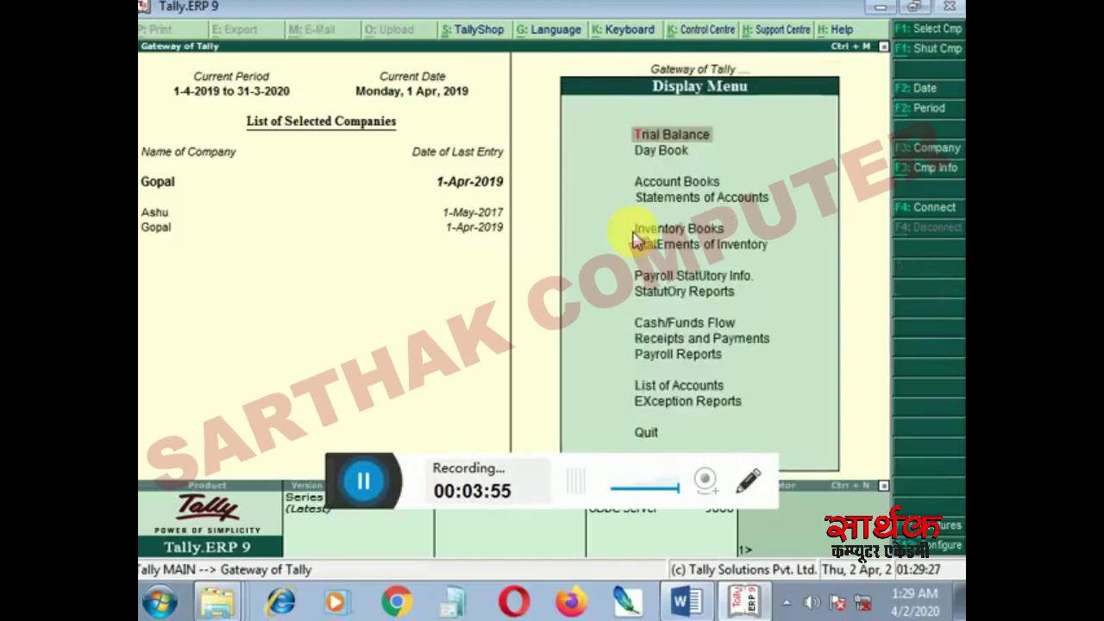
key(Down)
key(Down)
key(Down)
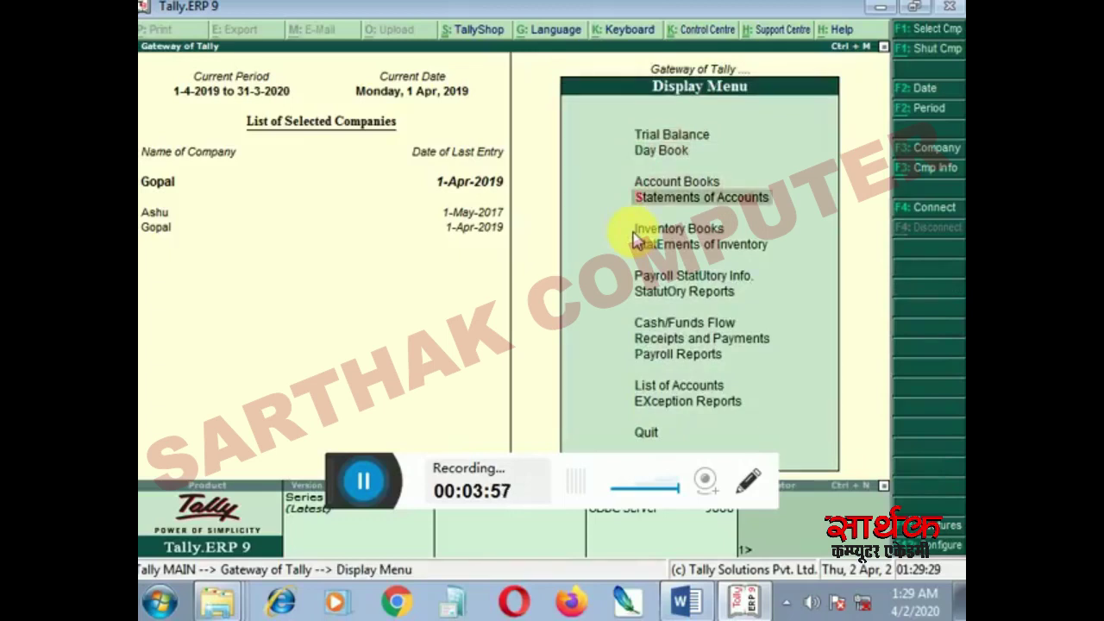
key(Down)
key(Up)
key(Up)
key(Down)
key(Down)
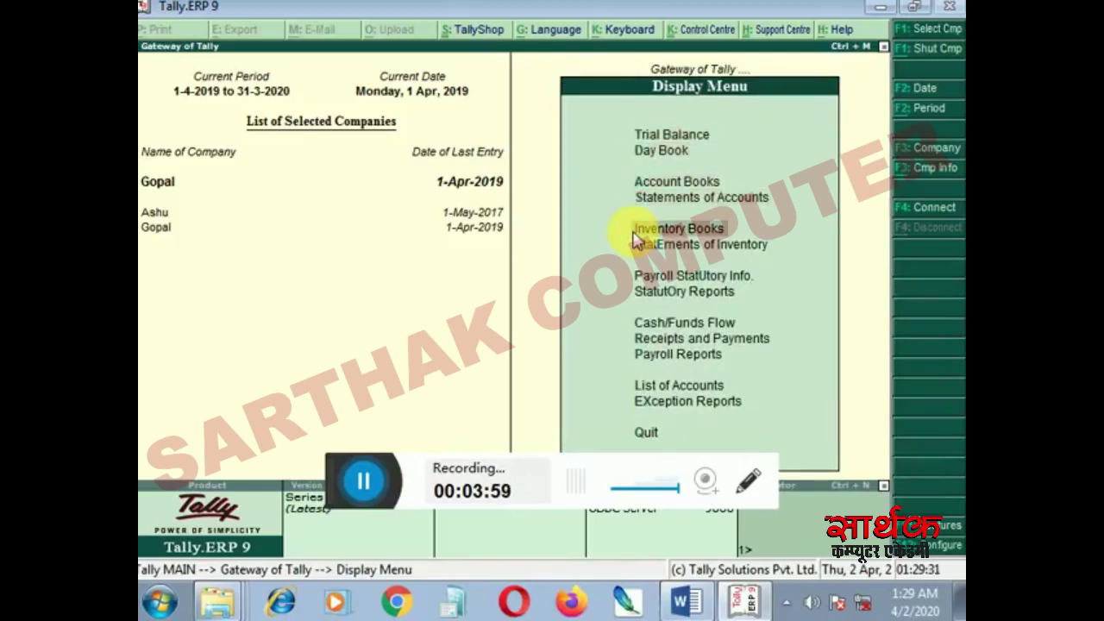
key(Return)
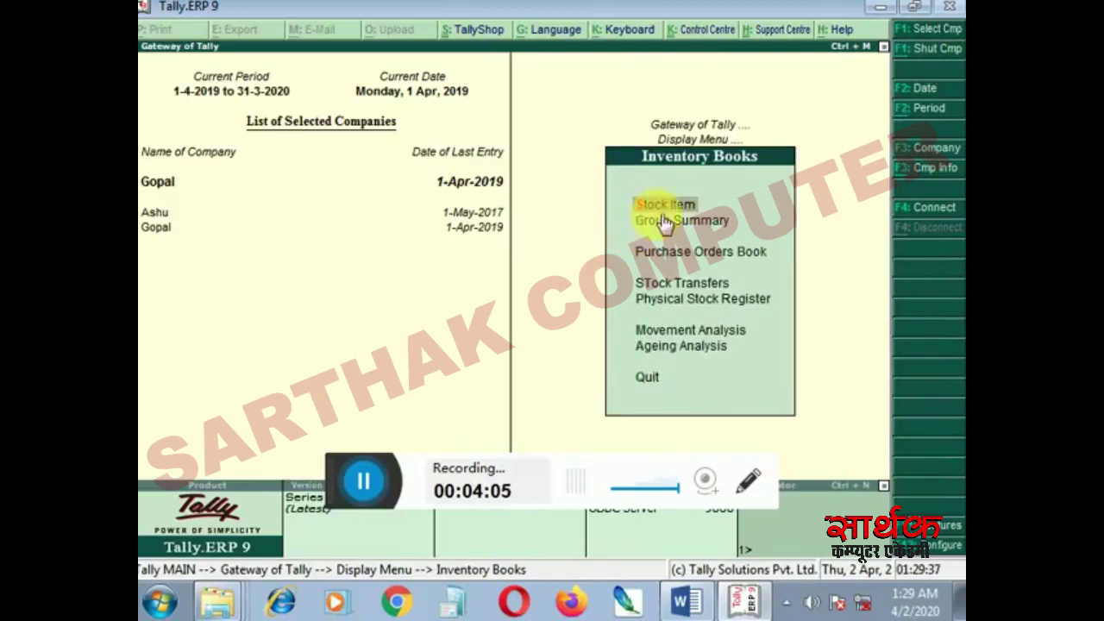
- Check the outline in Word, return to Tally.ERP 9 and view the April vouchers of stock item Nokia 5.1 Blue 3gd 32gd
click(688, 601)
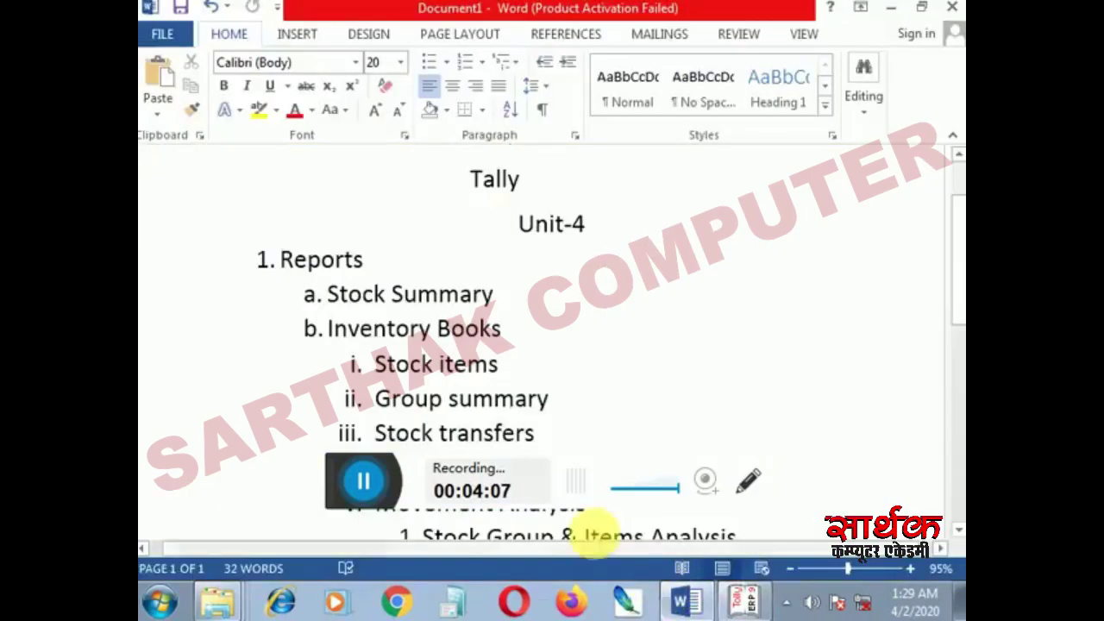
click(737, 601)
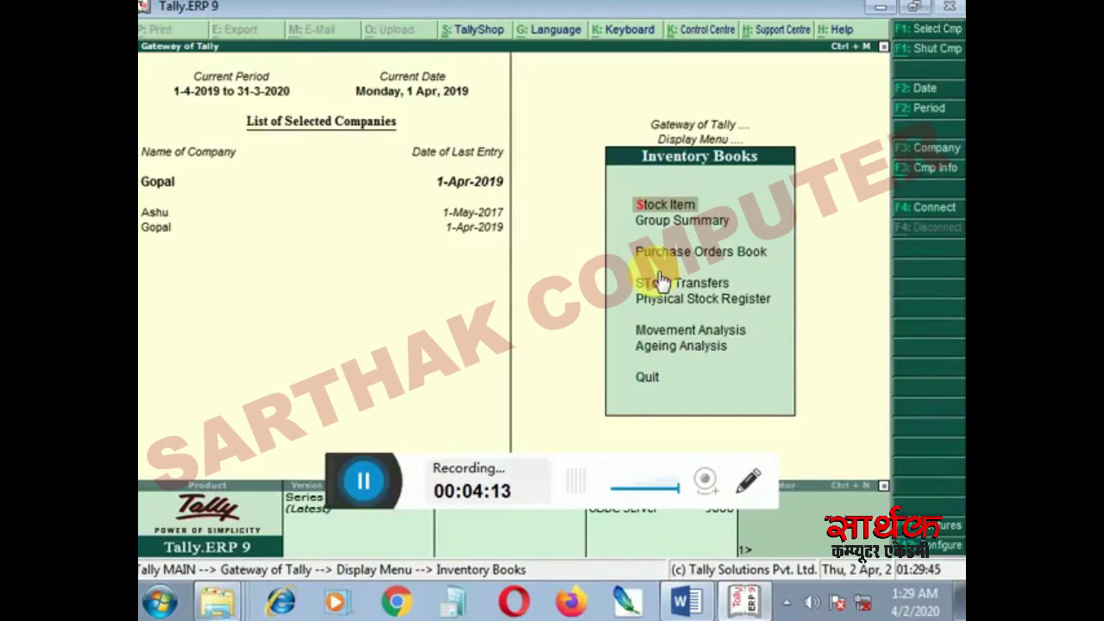
key(Return)
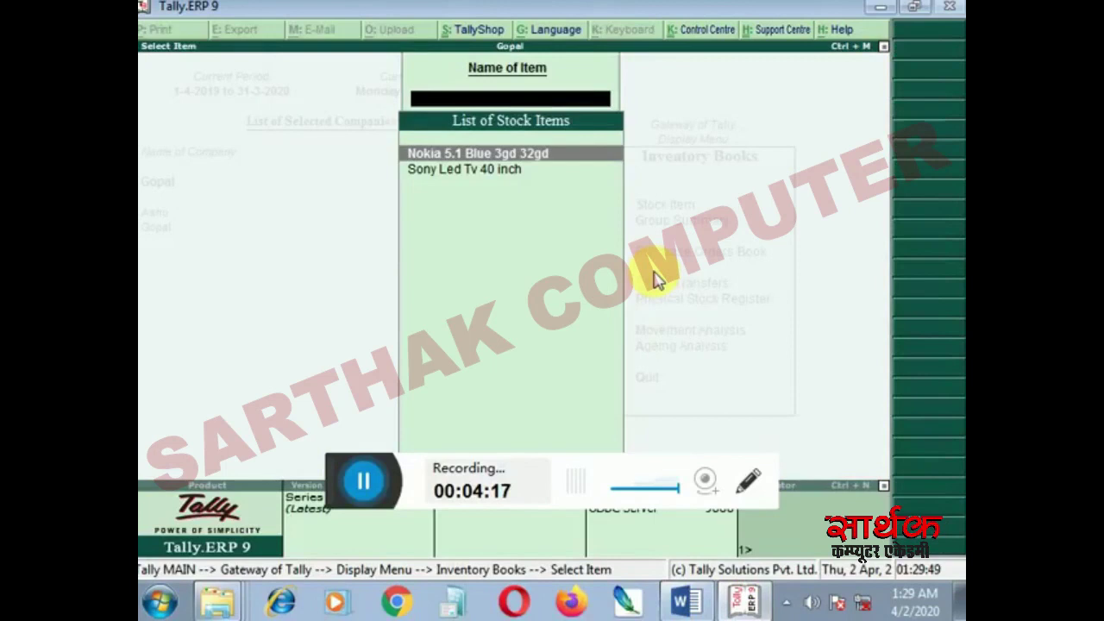
key(Return)
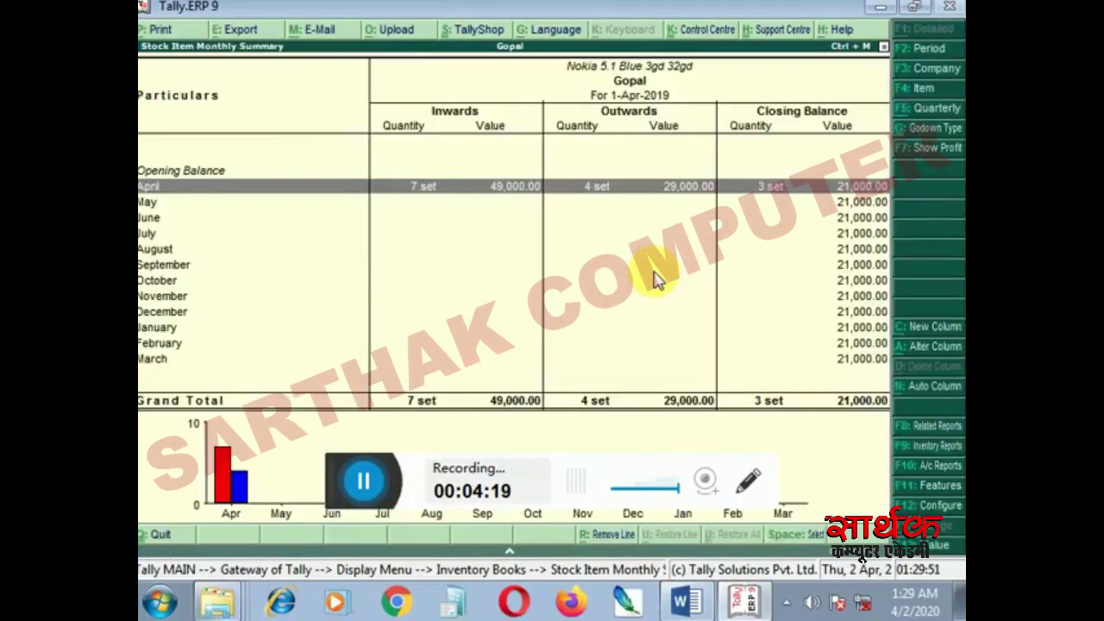
key(Return)
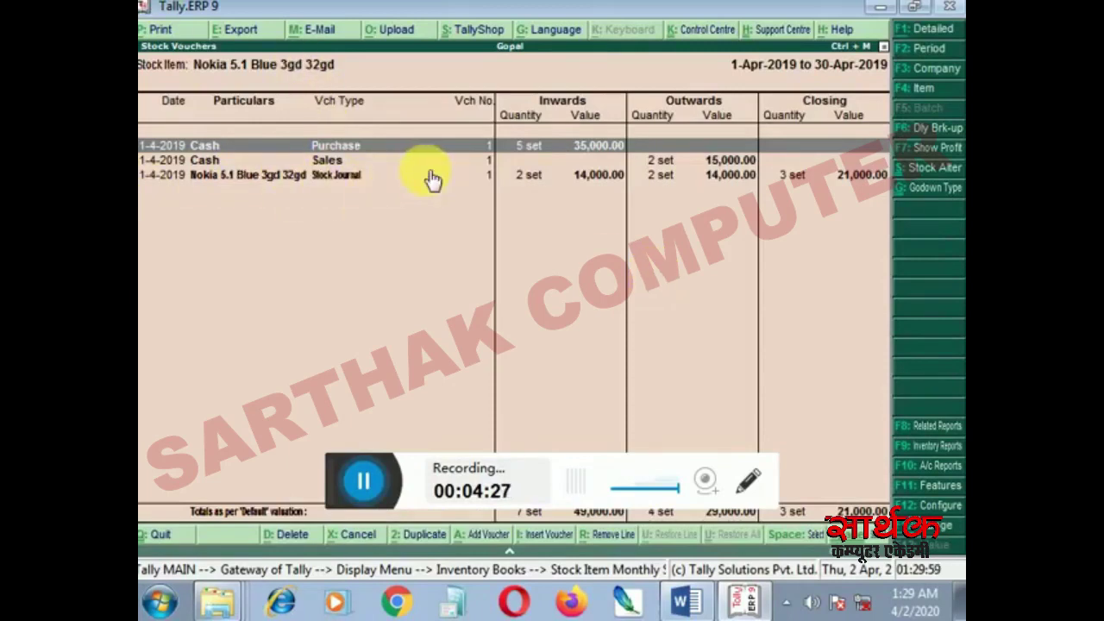
- View the April vouchers of stock item Sony Led Tv 40 inch, and go back to Inventory Books
key(Escape)
key(Escape)
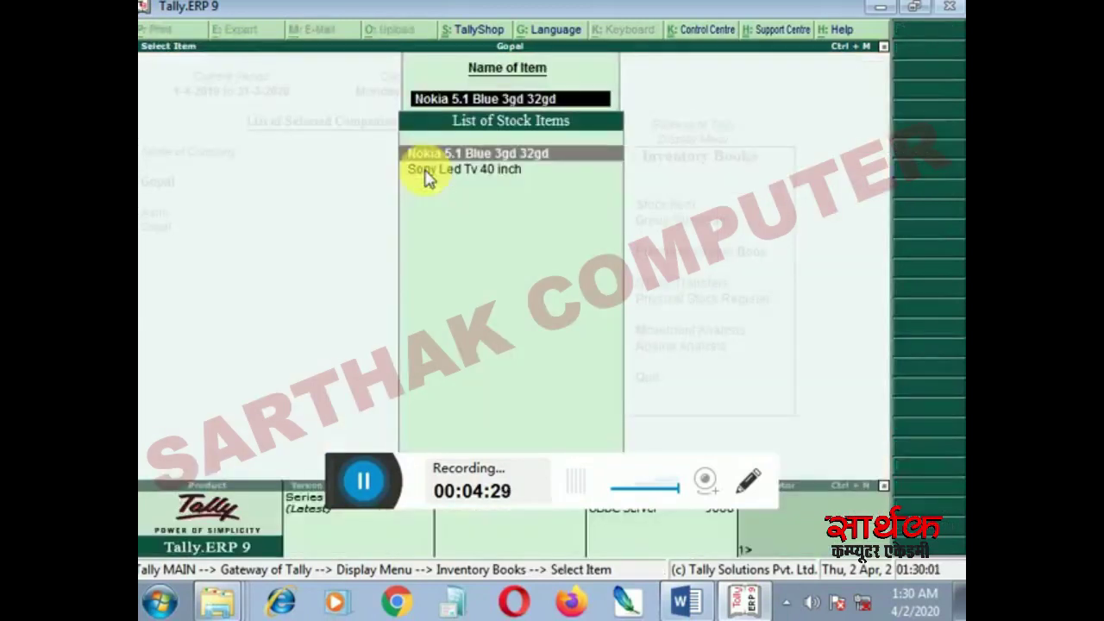
key(Down)
key(Return)
key(Return)
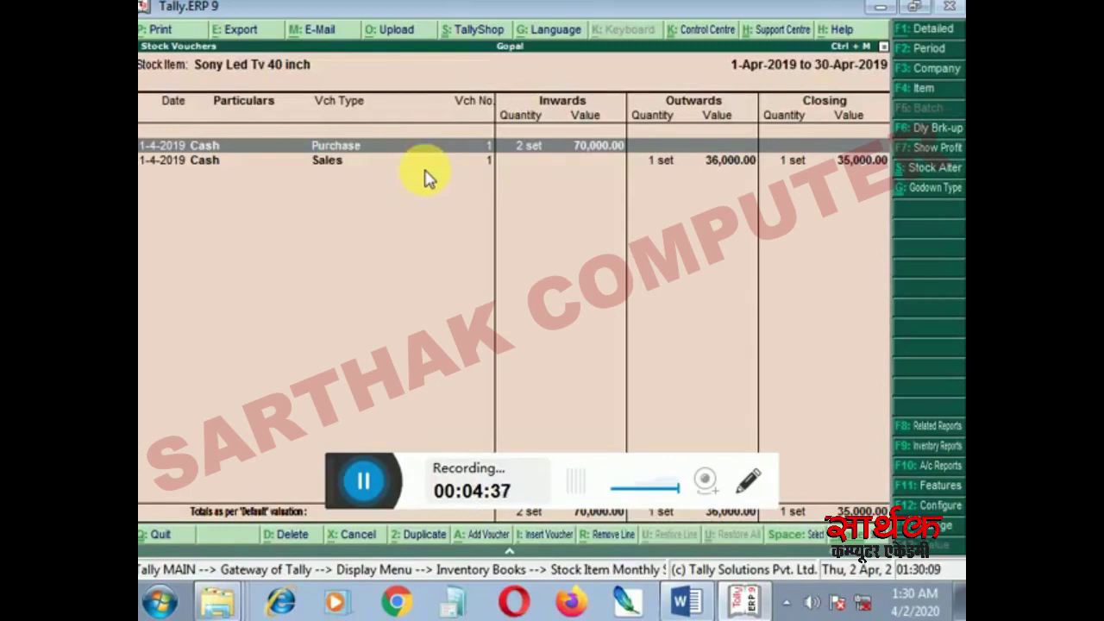
key(Escape)
key(Escape)
key(Escape)
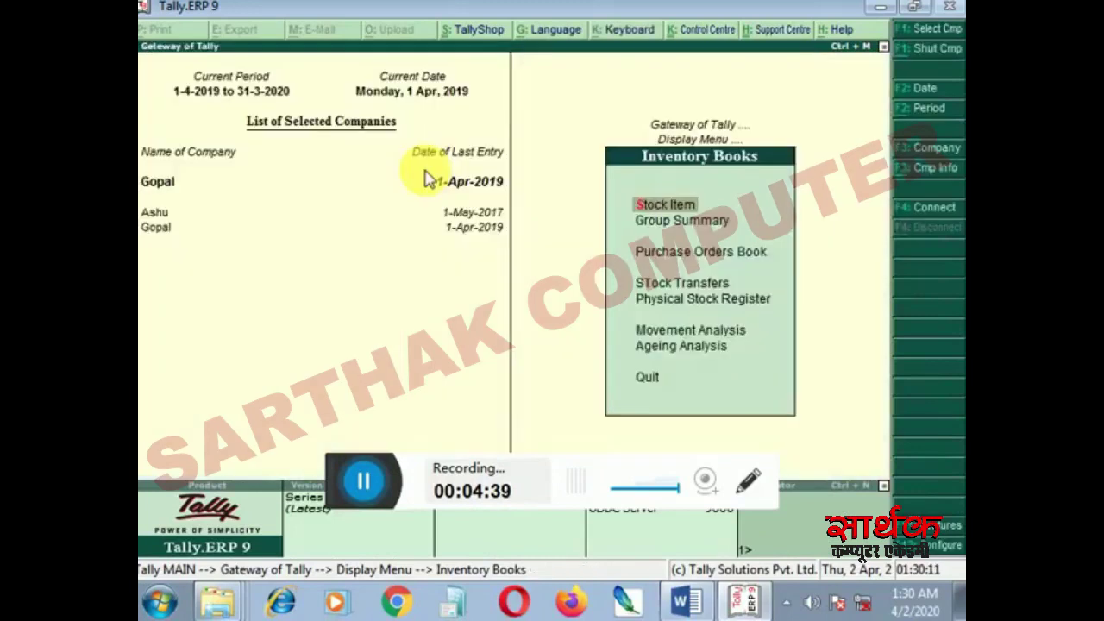
- Open the Group Summary for Mobile and drill down to the April vouchers of Nokia 5.1 Blue 3gd 32gd
key(Down)
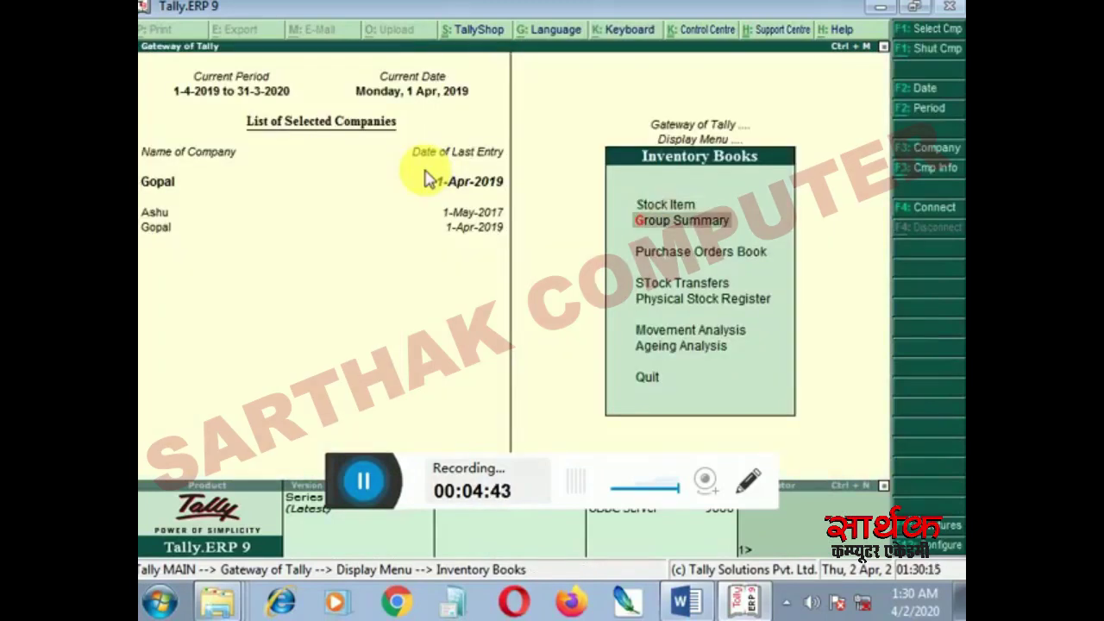
key(Return)
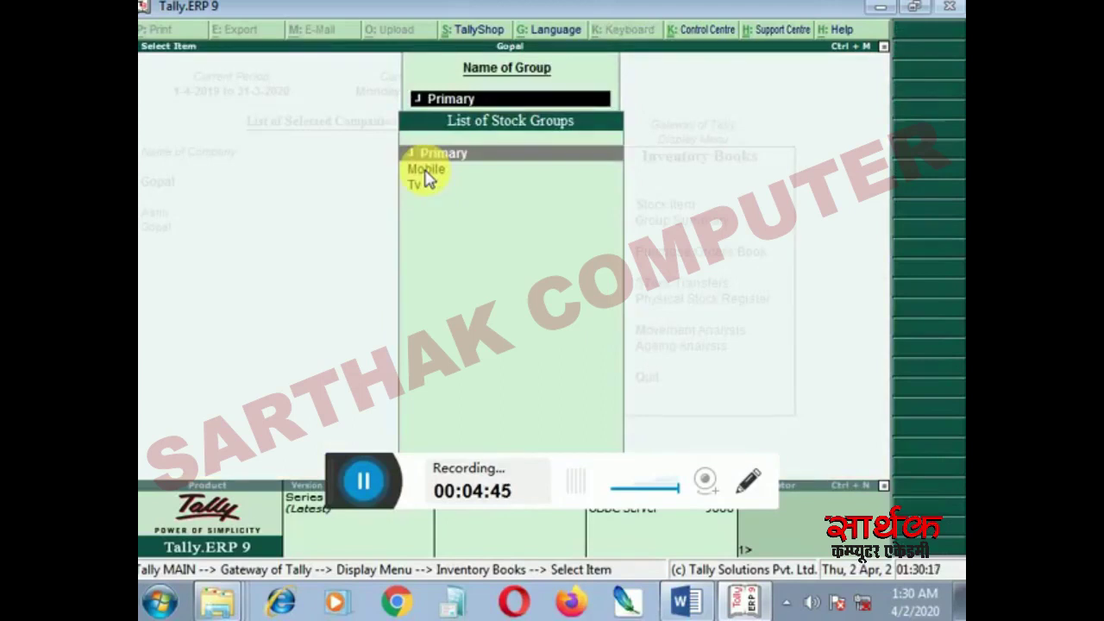
key(Down)
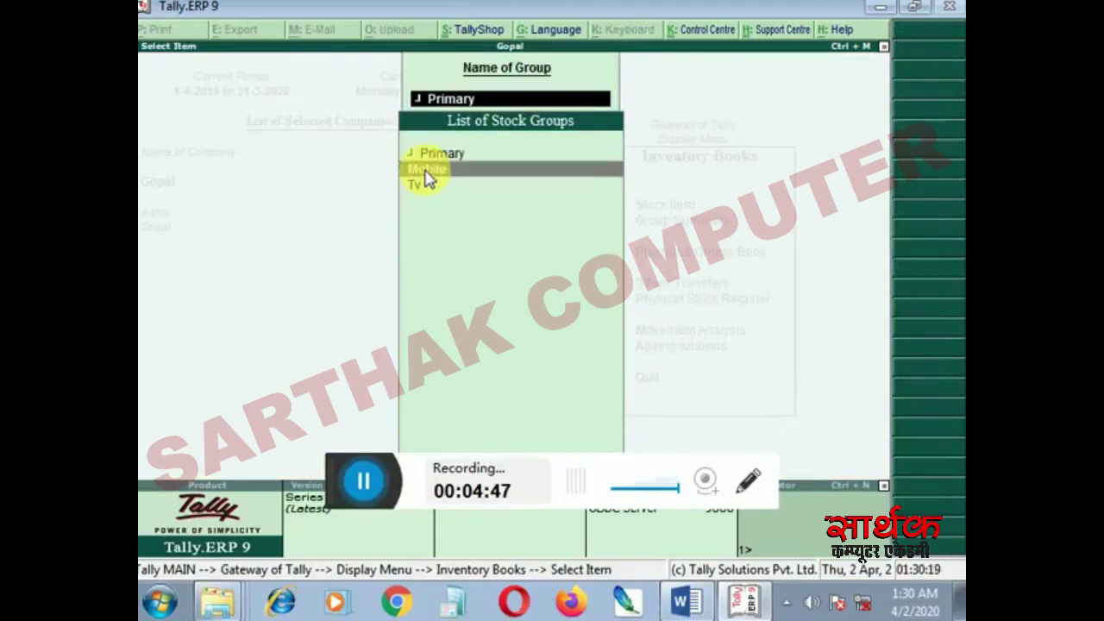
key(Return)
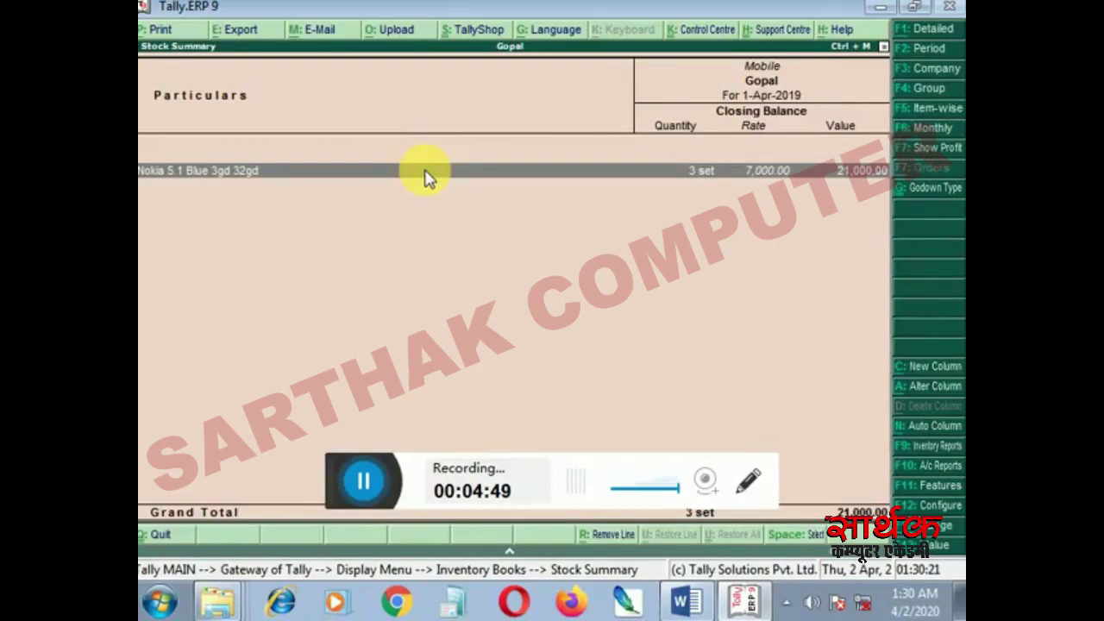
key(Return)
key(Return)
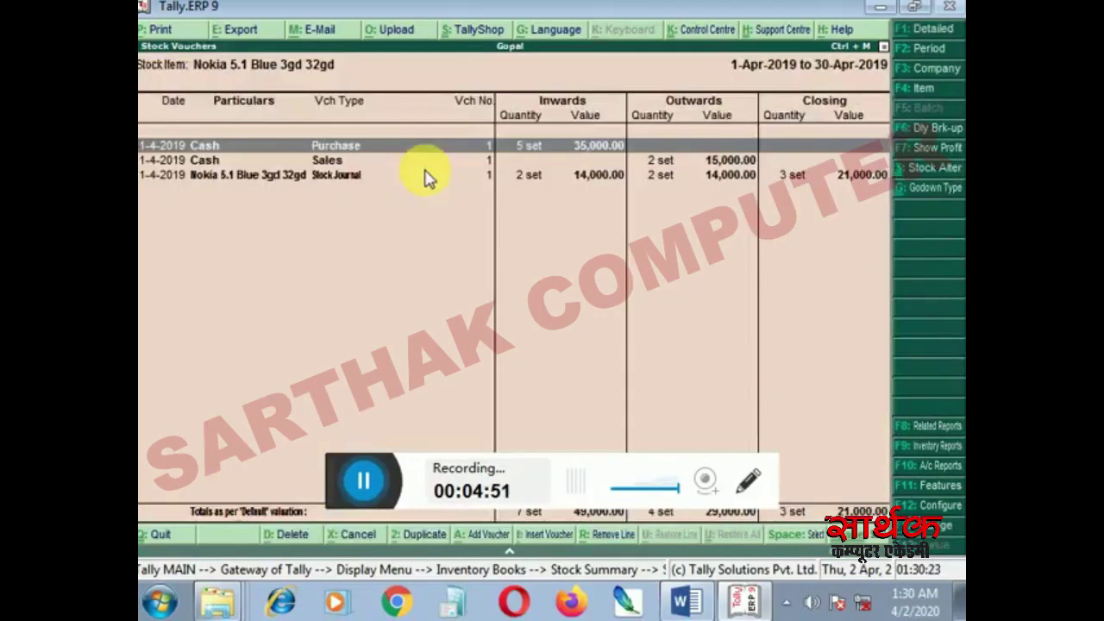
- Return to the list of stock groups and open the Group Summary for Tv
key(Escape)
key(Escape)
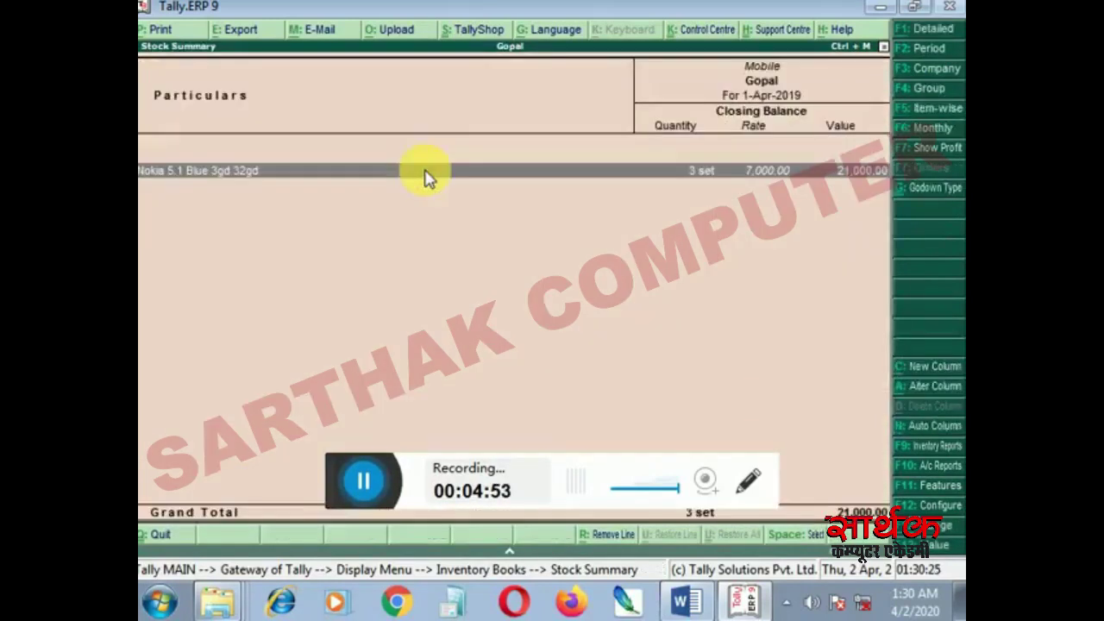
key(Escape)
key(Down)
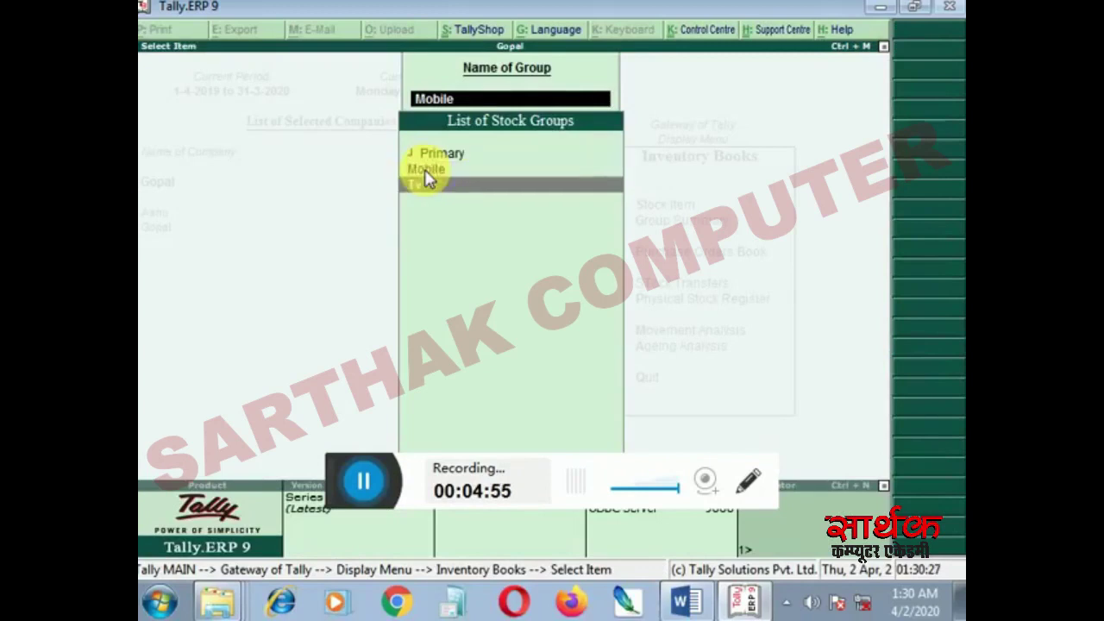
key(Return)
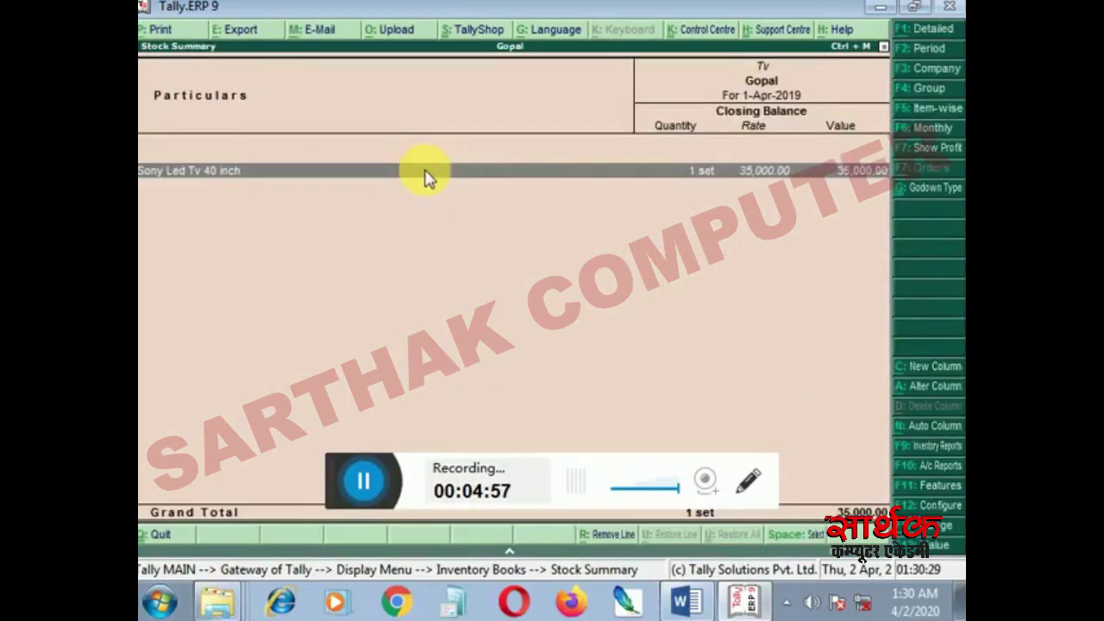
- Drill down from the Tv group to the April vouchers of Sony Led Tv 40 inch, and go back to Inventory Books
key(Return)
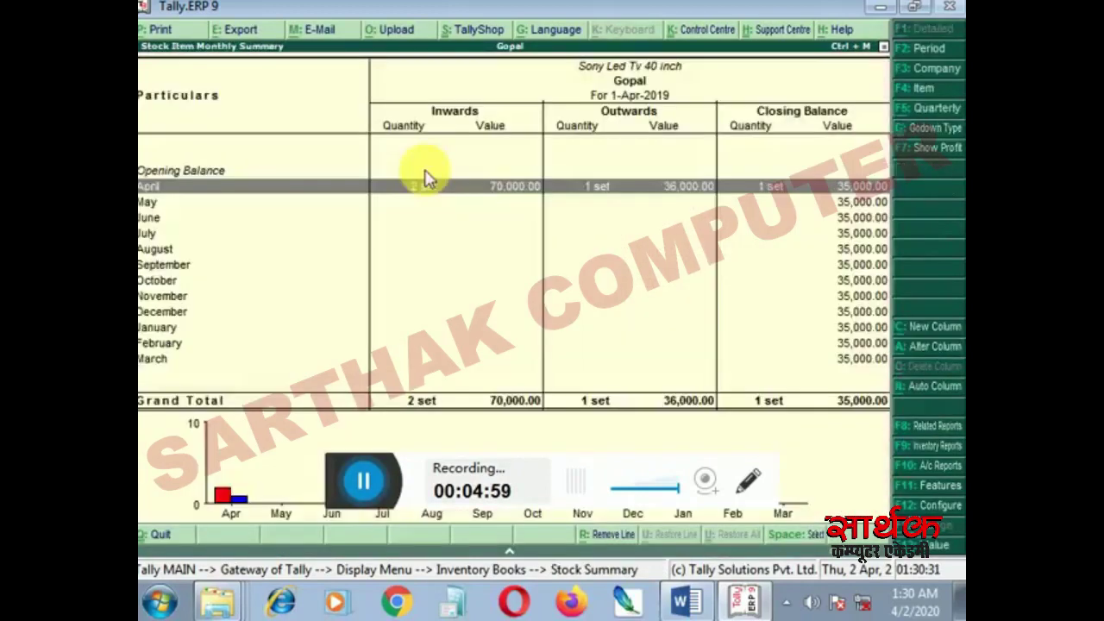
key(Return)
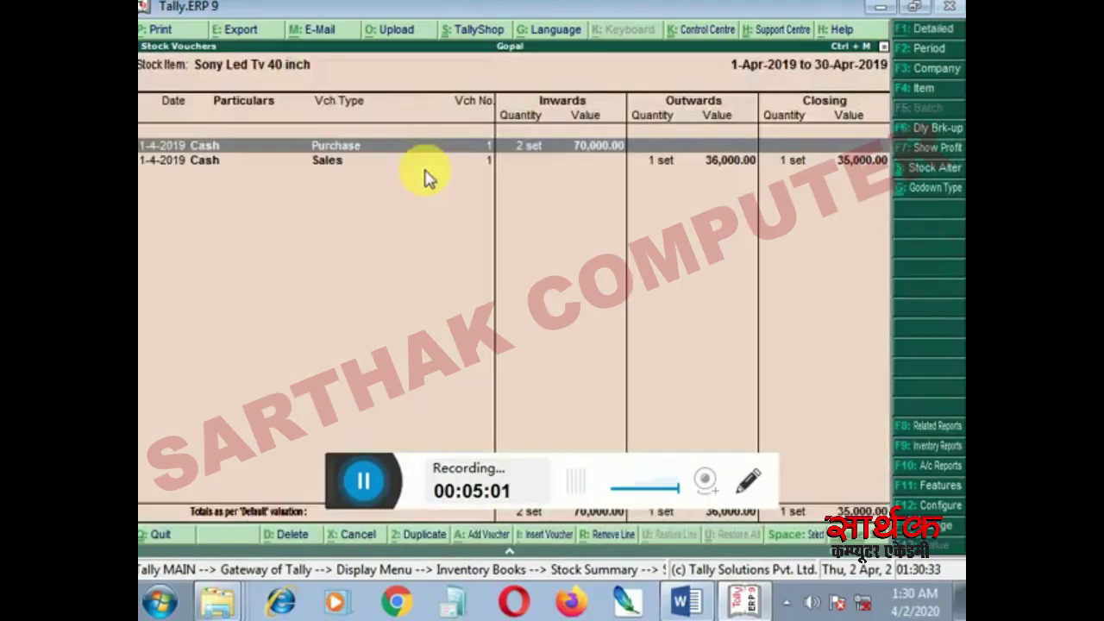
key(Escape)
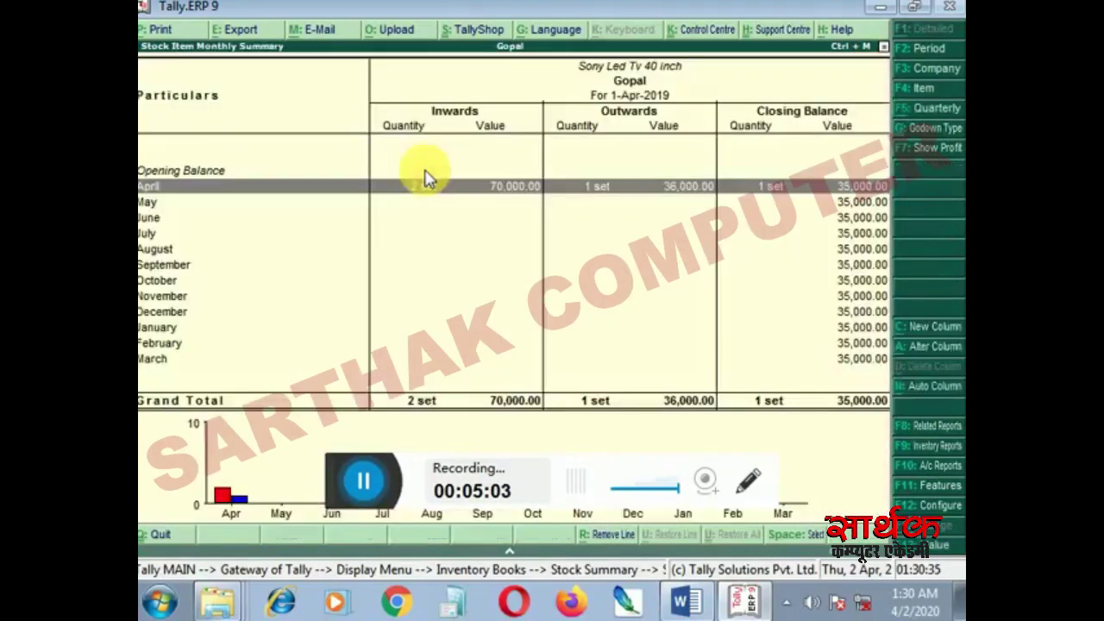
key(Escape)
key(Escape)
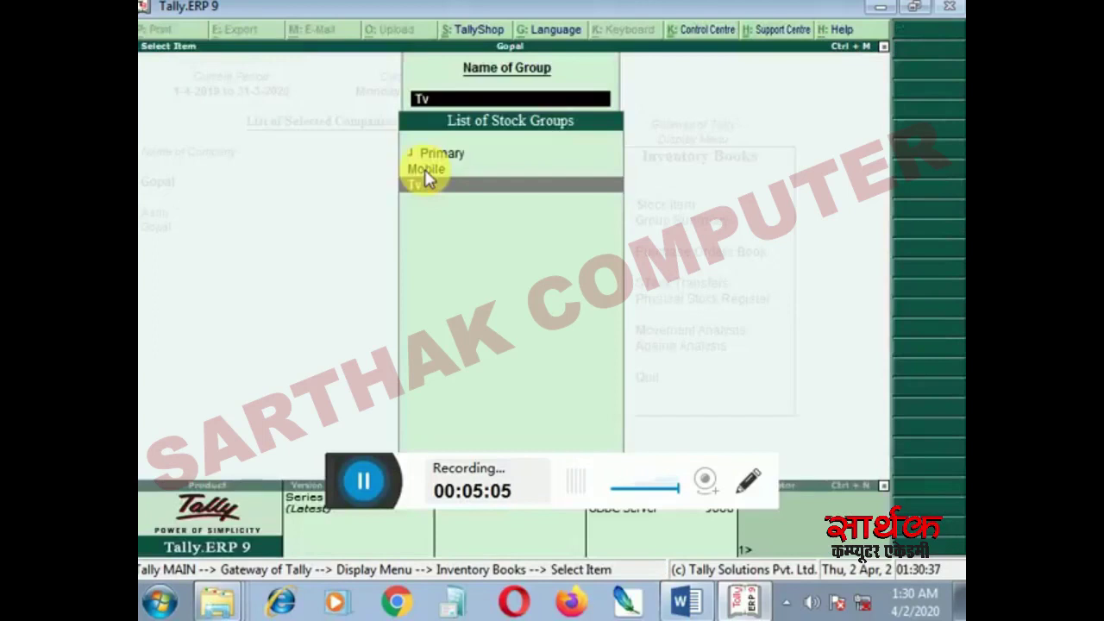
key(Escape)
- View the monthly Purchase Orders Book and return to Inventory Books
key(Down)
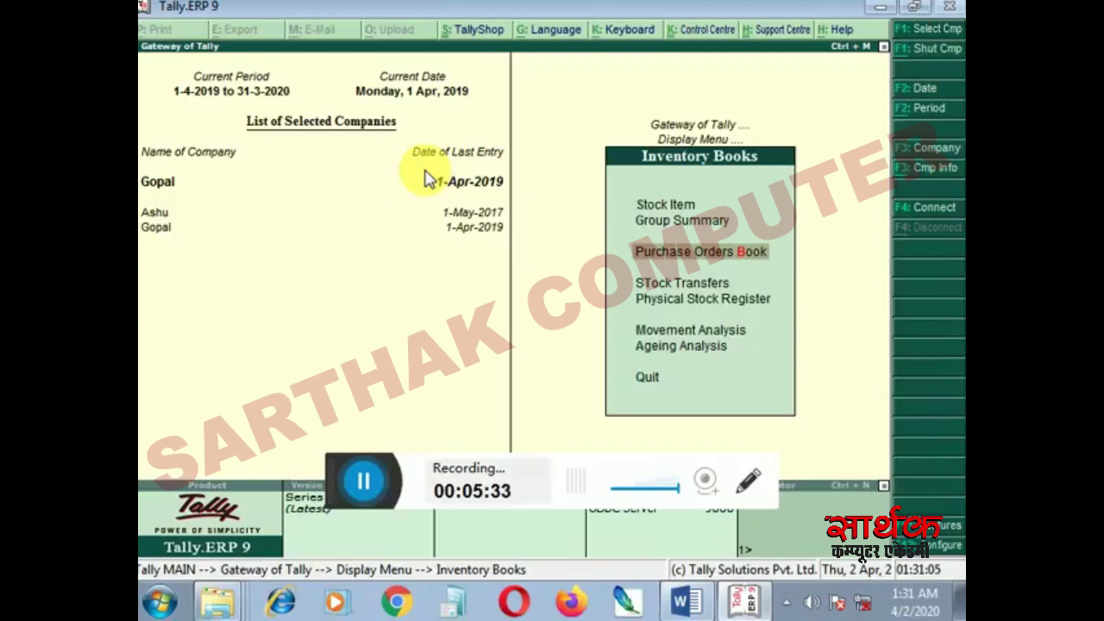
key(Return)
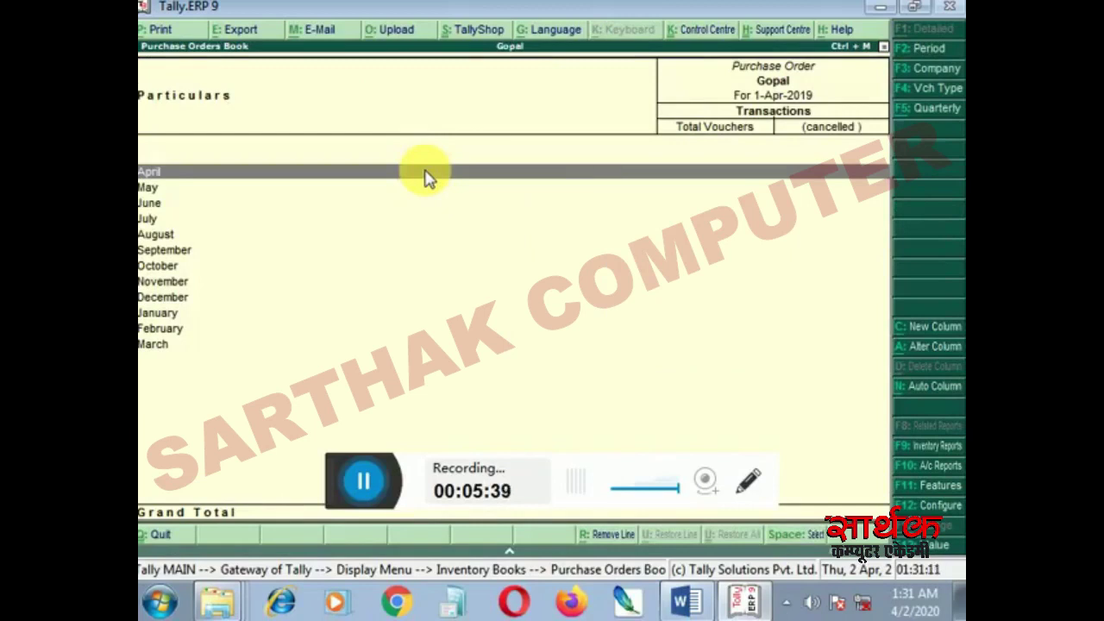
key(Escape)
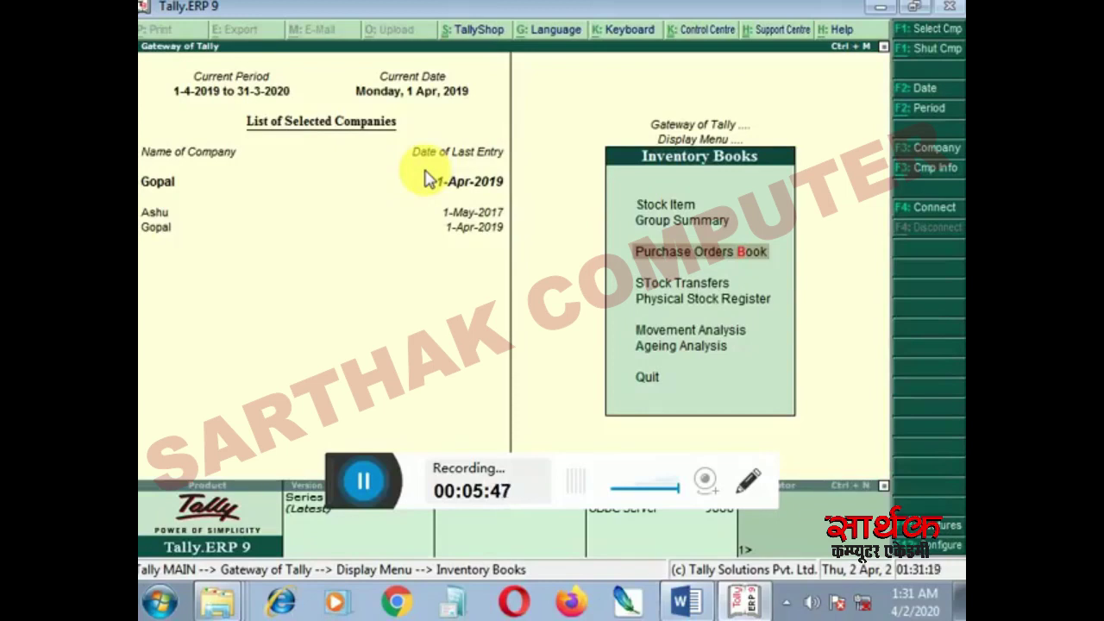
- View the April stock journal voucher for Nokia 5.1 Blue 3gd 32gd under Stock Transfers, and quit back to Inventory Books without altering it
key(Down)
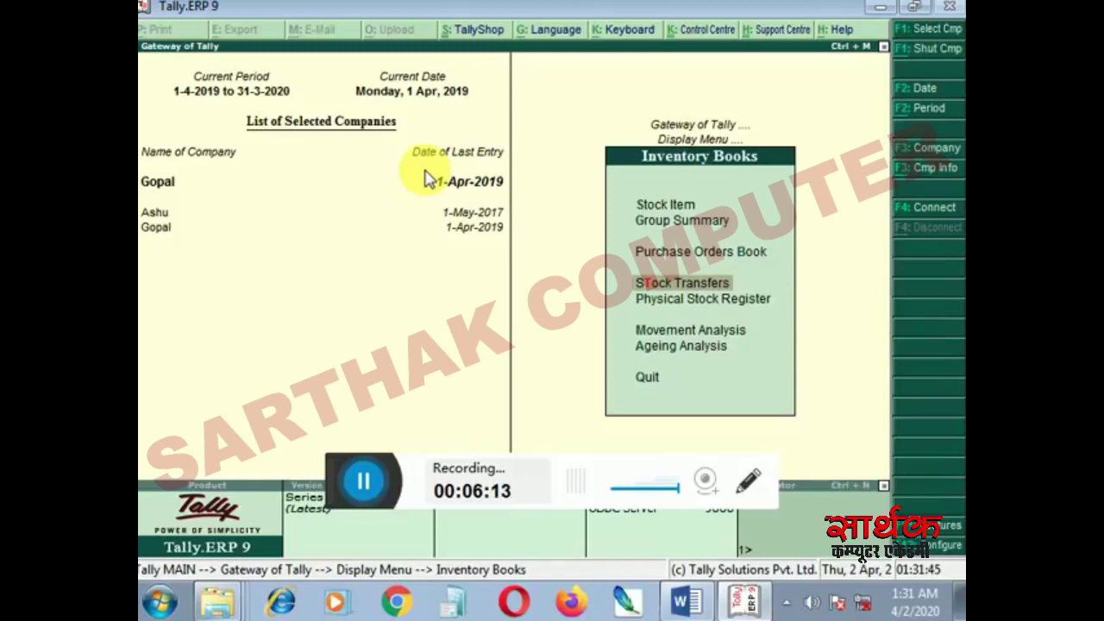
key(Return)
double_click(426, 177)
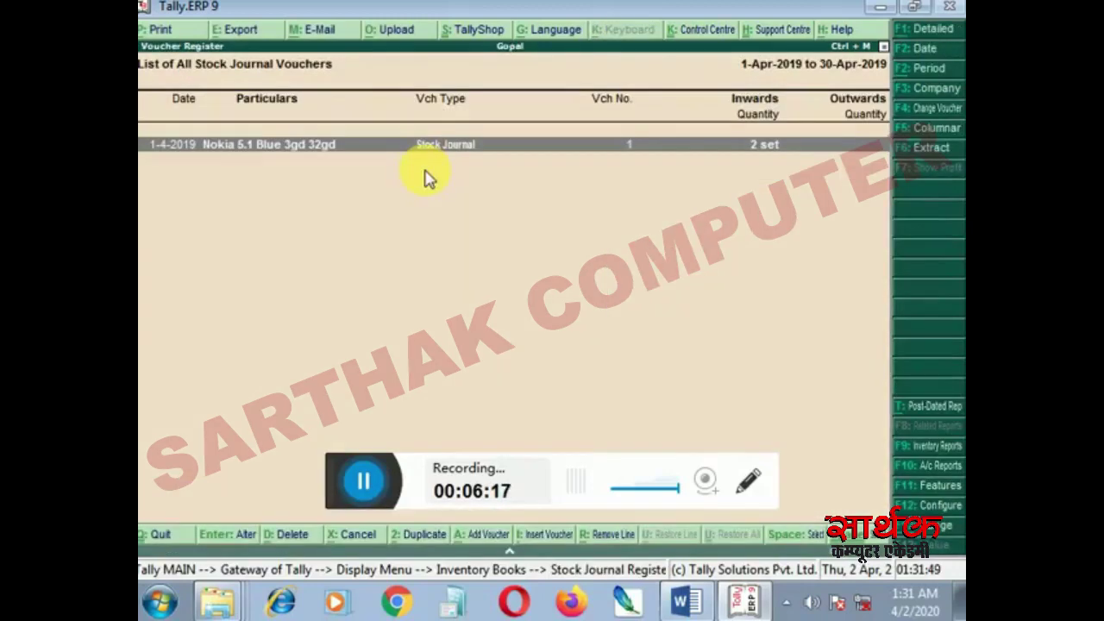
key(Return)
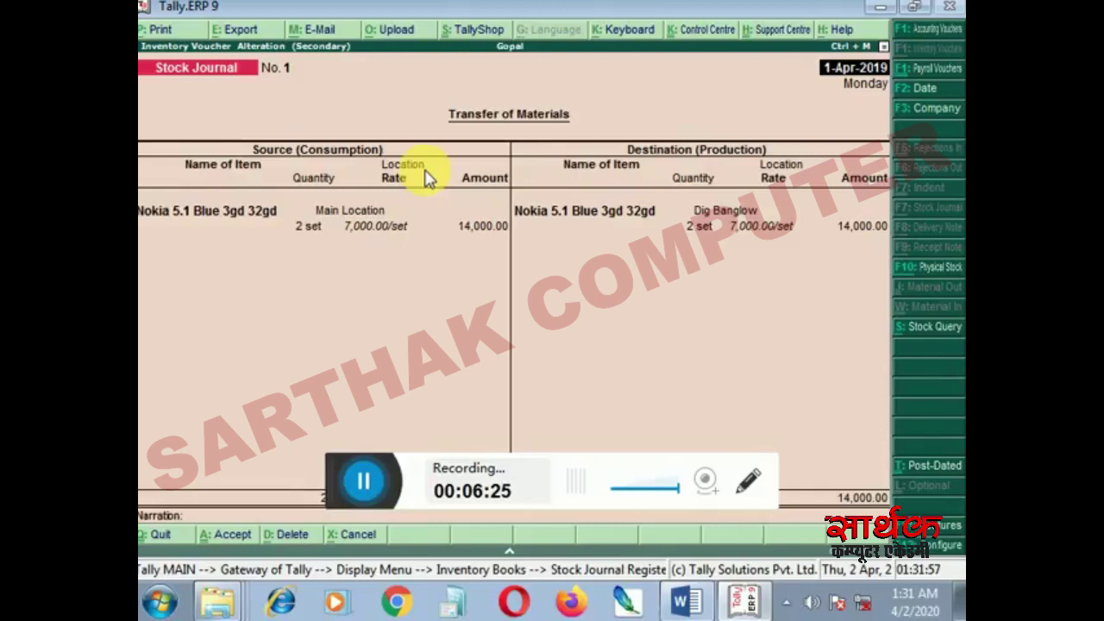
key(Escape)
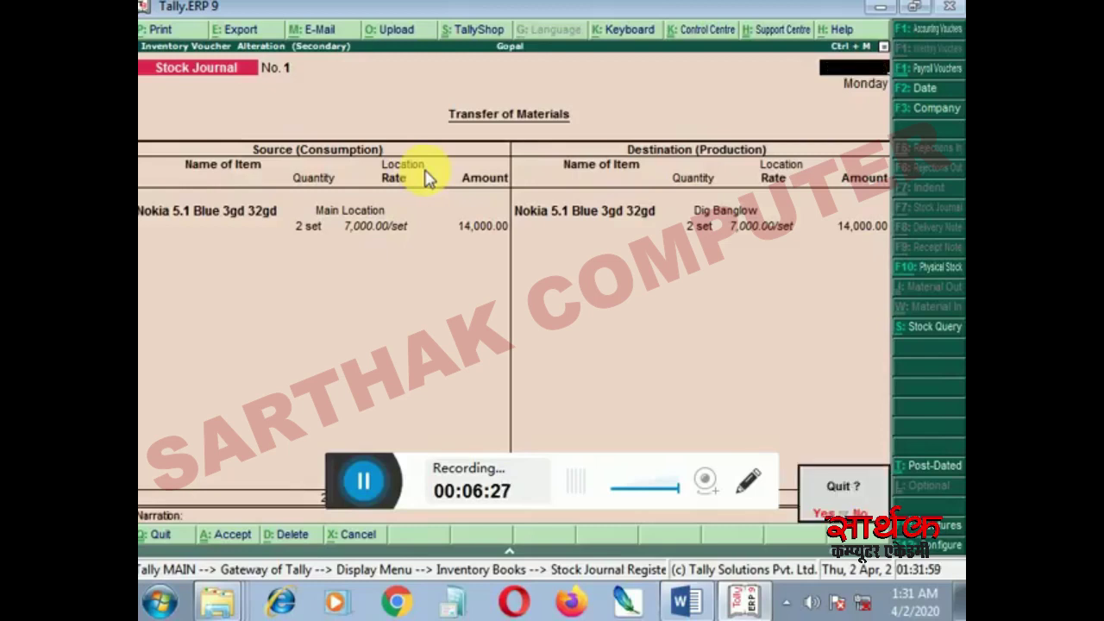
key(y)
key(Escape)
key(Escape)
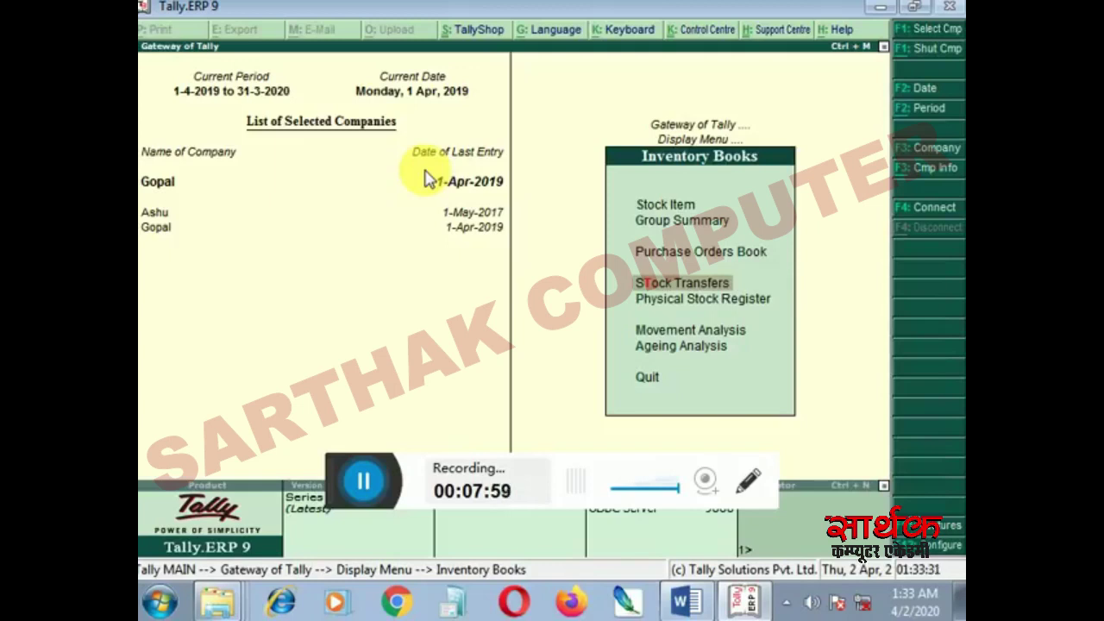
- View the April vouchers in the Physical Stock Register and go back to Inventory Books
key(Down)
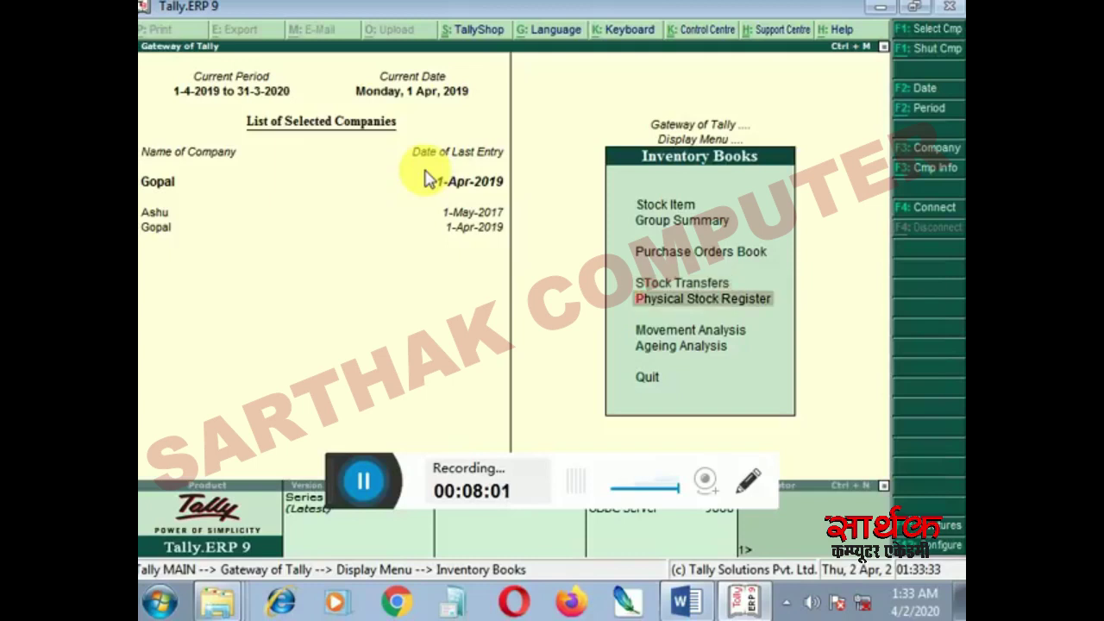
key(Return)
key(Return)
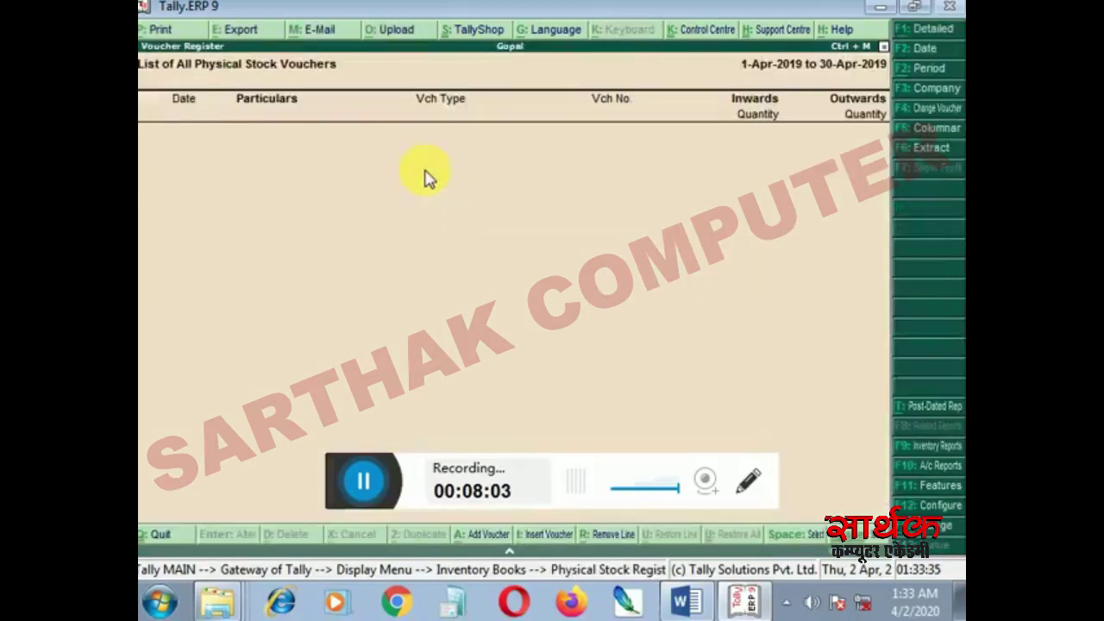
key(Escape)
key(Escape)
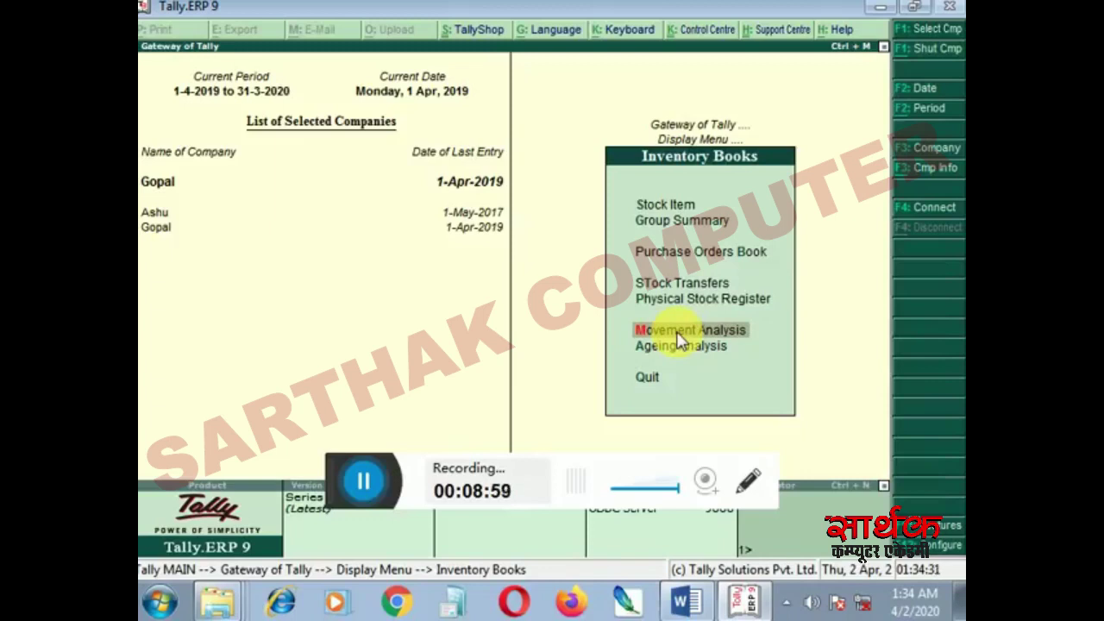
- Open Movement Analysis, check its subtopics in the Word outline, and return to Tally.ERP 9
key(Return)
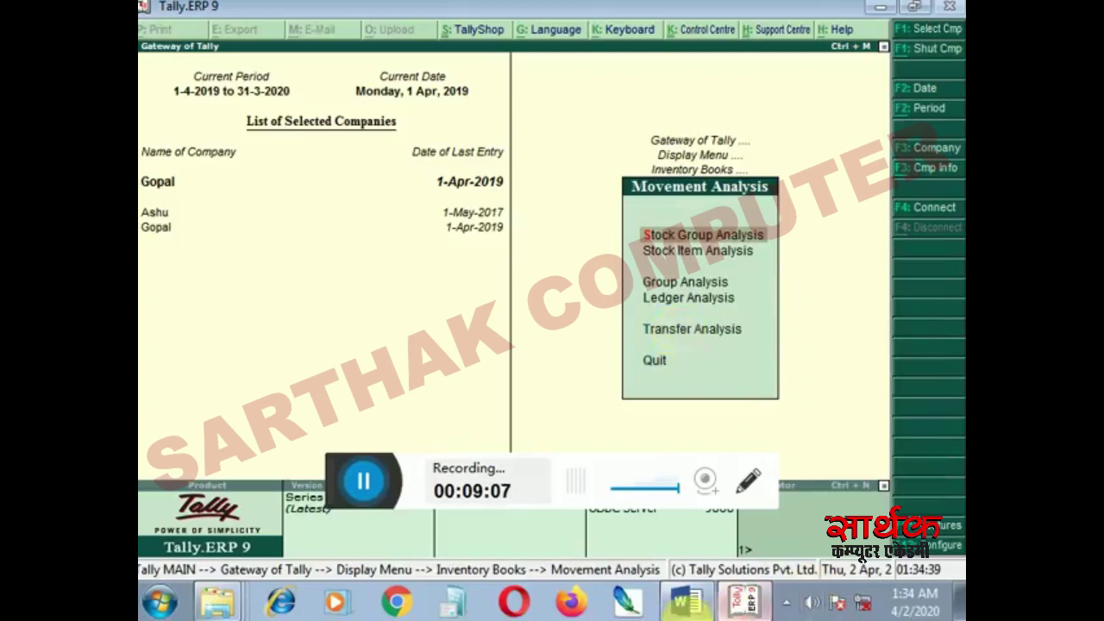
click(690, 604)
scroll(369, 382, down, 3)
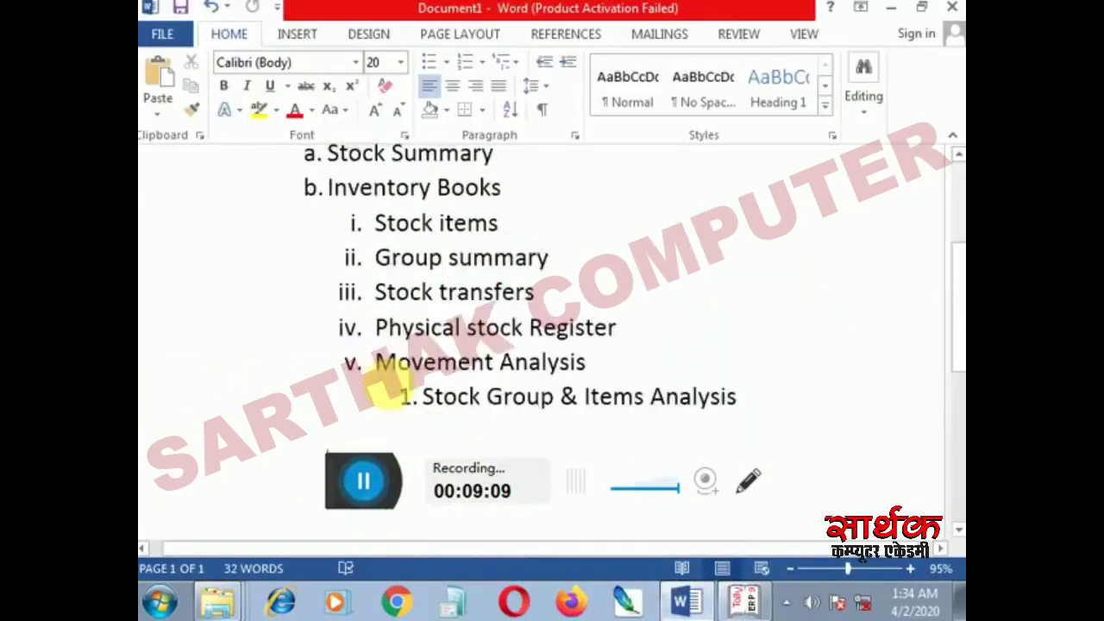
scroll(384, 388, down, 1)
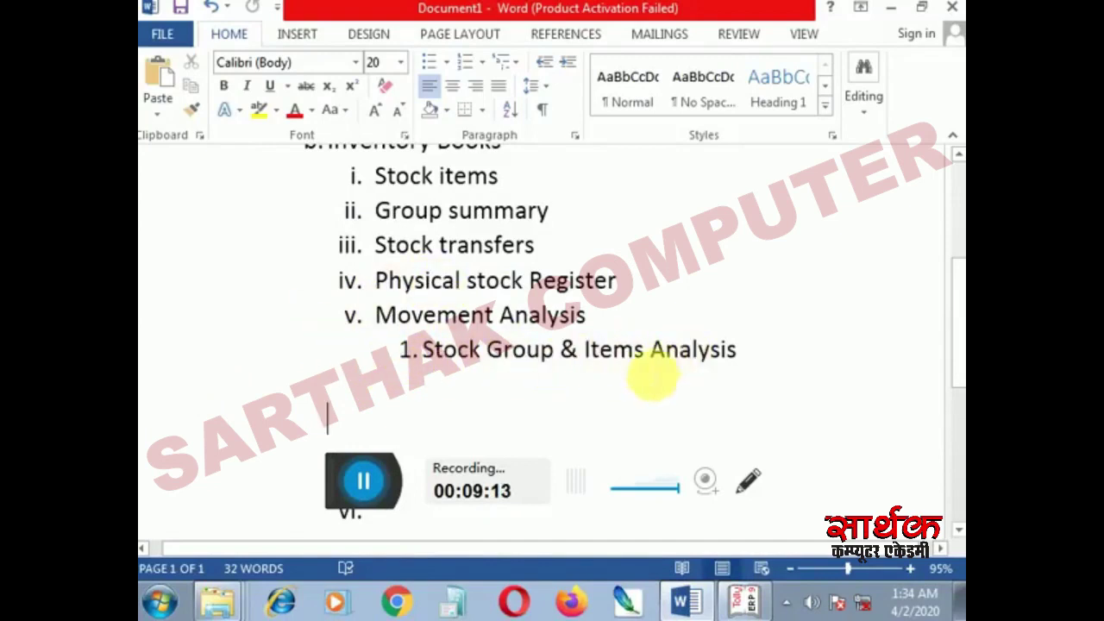
click(745, 600)
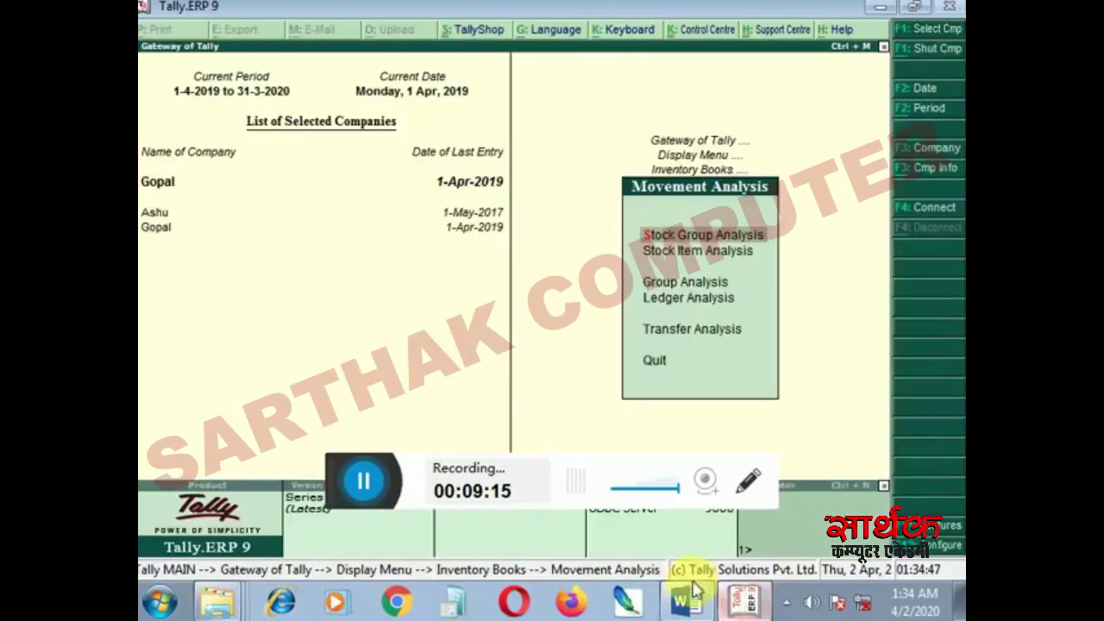
- View the Stock Group Analysis for Mobile with the item movement of Nokia 5.1 Blue 3gd 32gd, and return to Movement Analysis
key(Return)
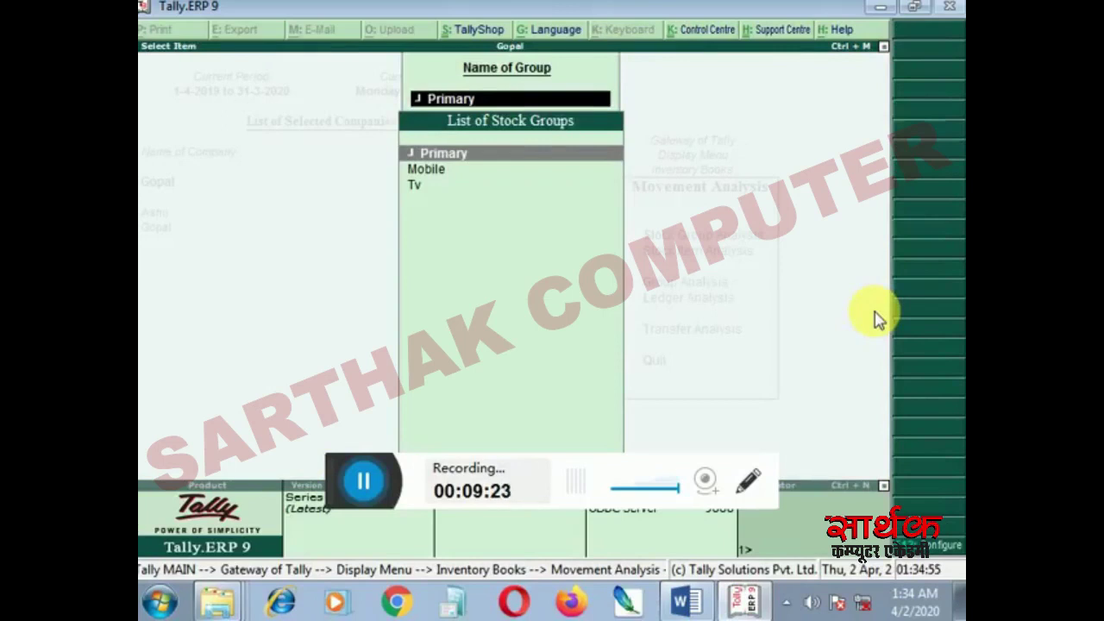
key(Down)
key(Return)
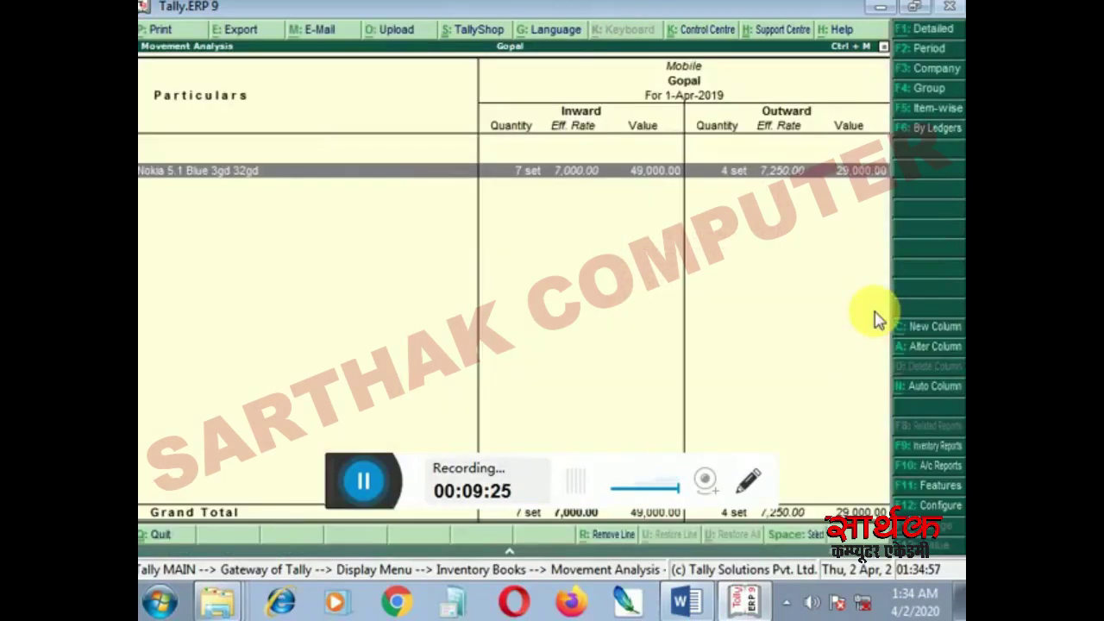
key(Return)
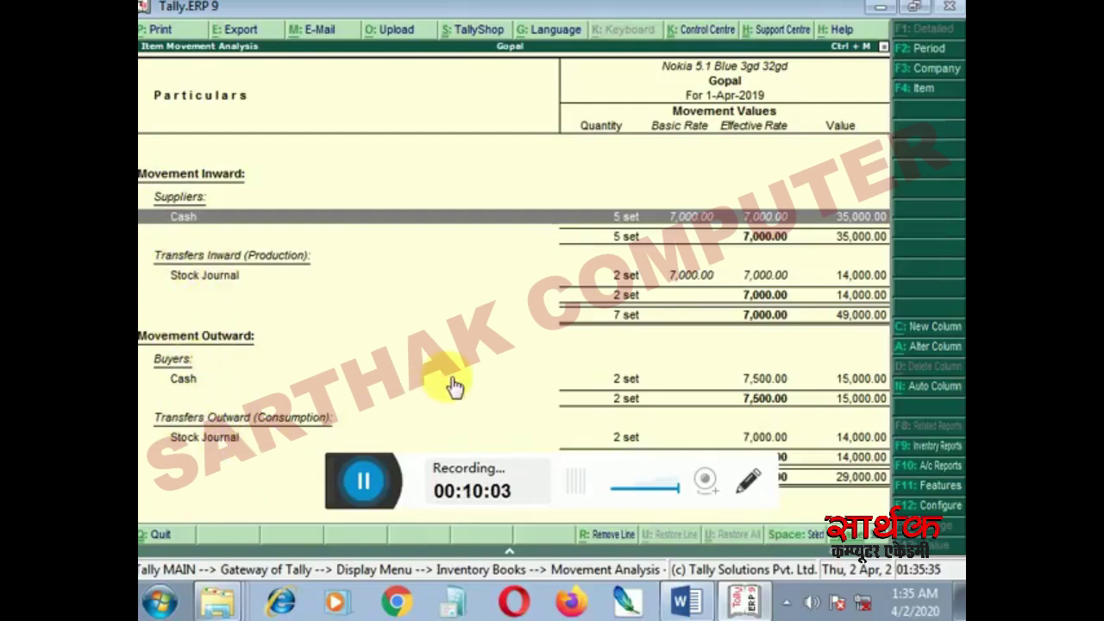
click(514, 552)
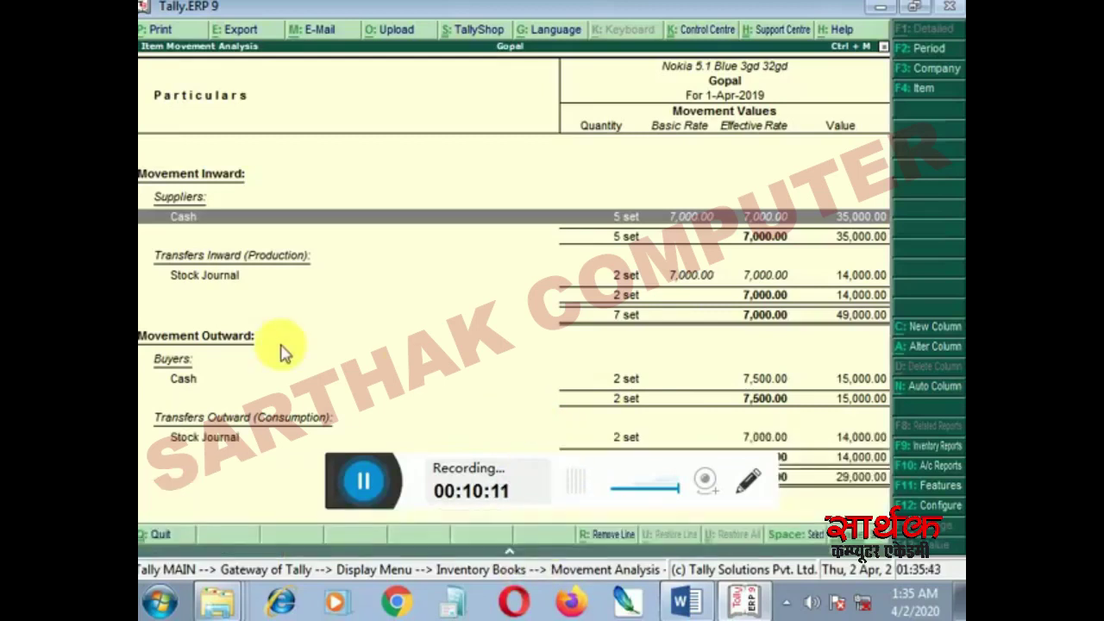
key(Escape)
key(Return)
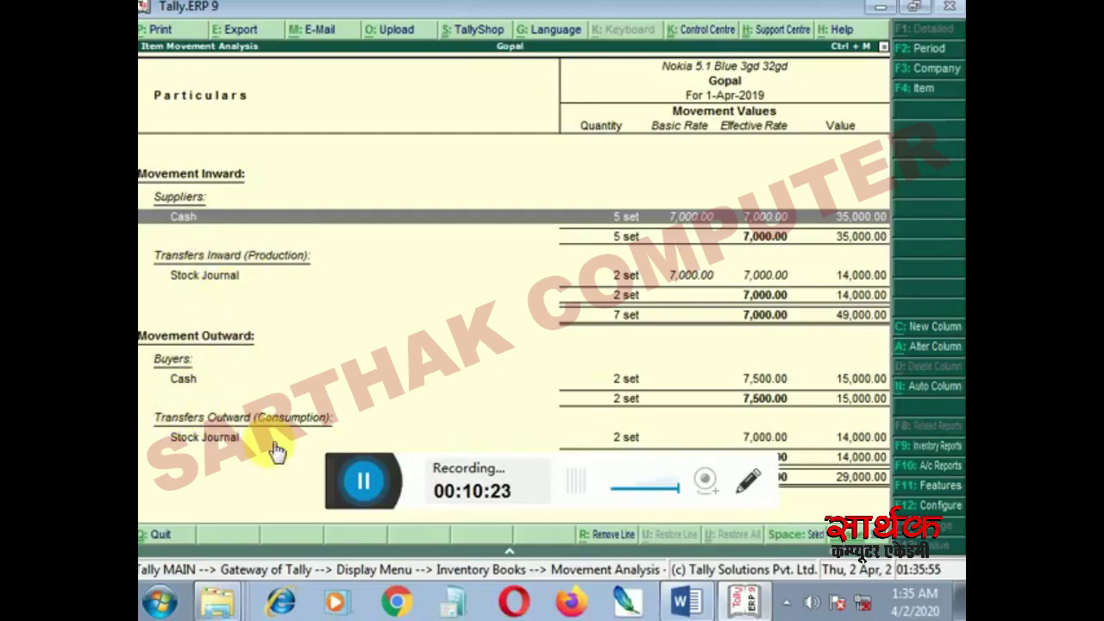
key(Escape)
key(Escape)
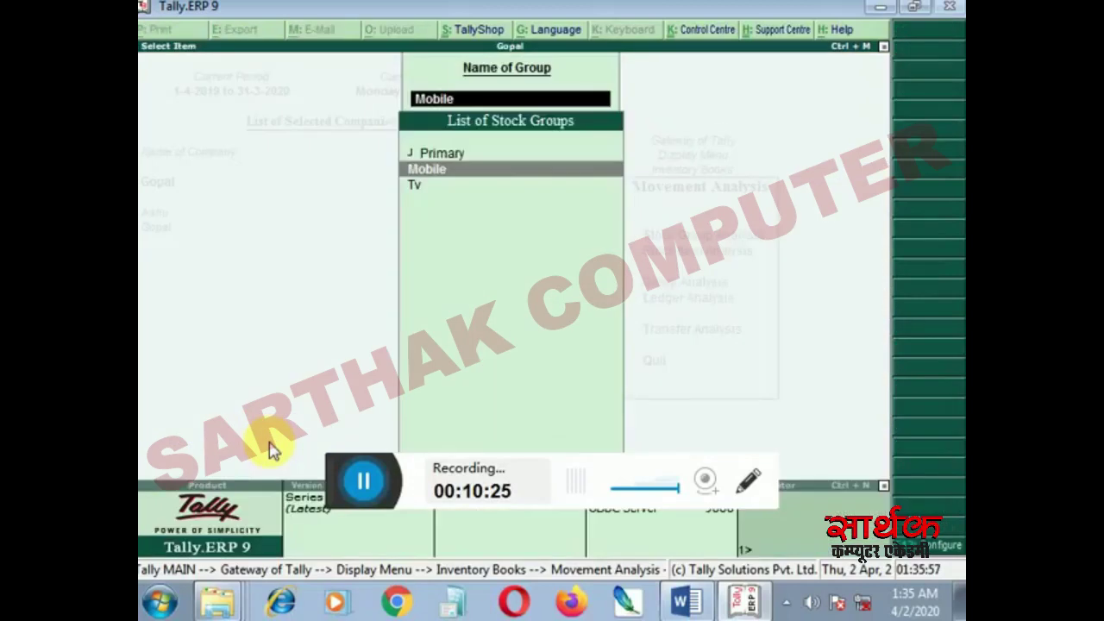
key(Escape)
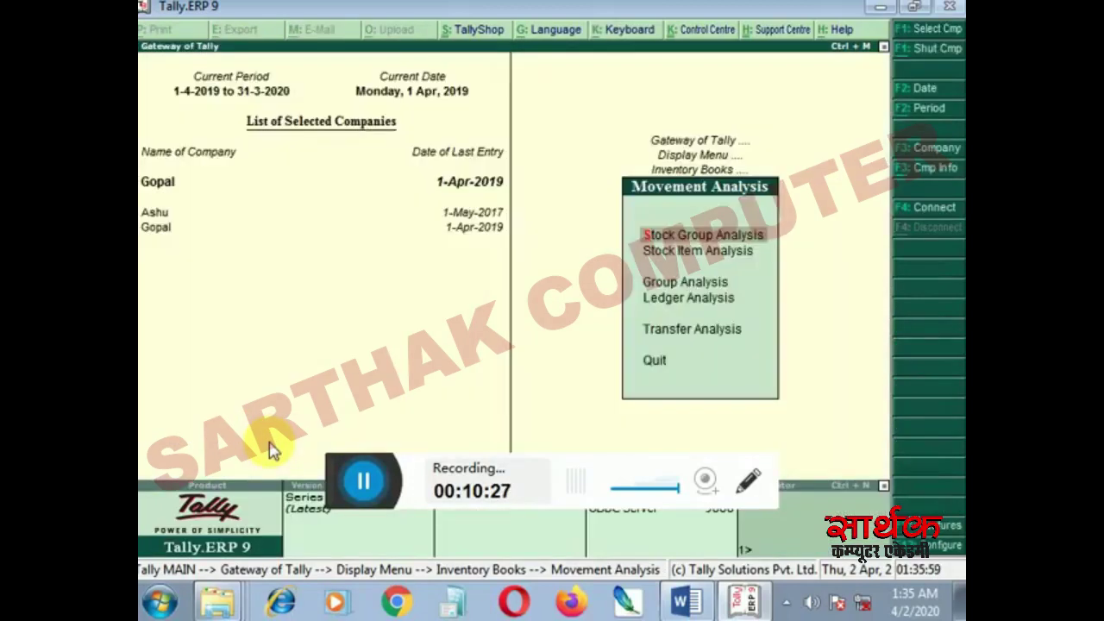
- Open the Stock Item Analysis of Nokia 5.1 Blue 3gd 32gd
key(Down)
key(Return)
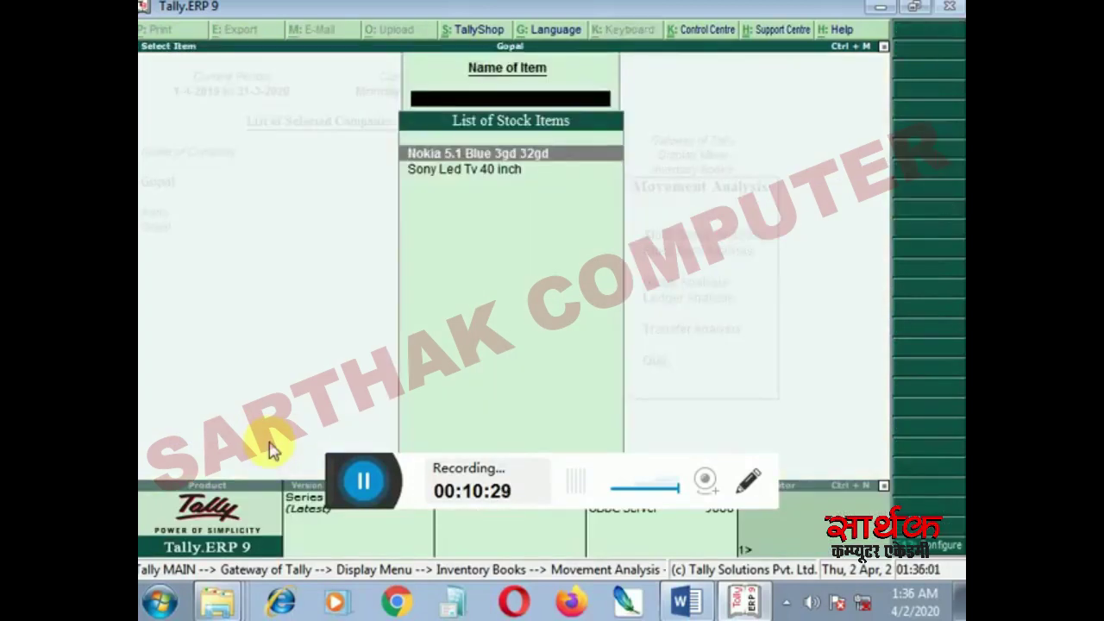
key(Return)
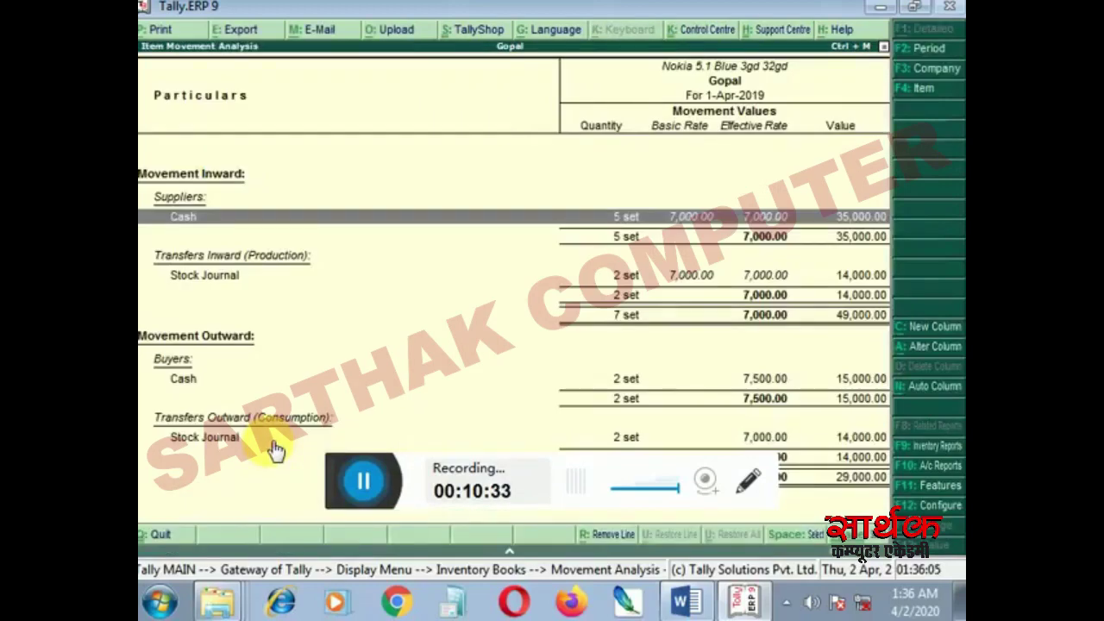
- View the Stock Item Analysis of Sony Led Tv 40 inch, and switch to the outline in Word
key(Escape)
key(Down)
key(Return)
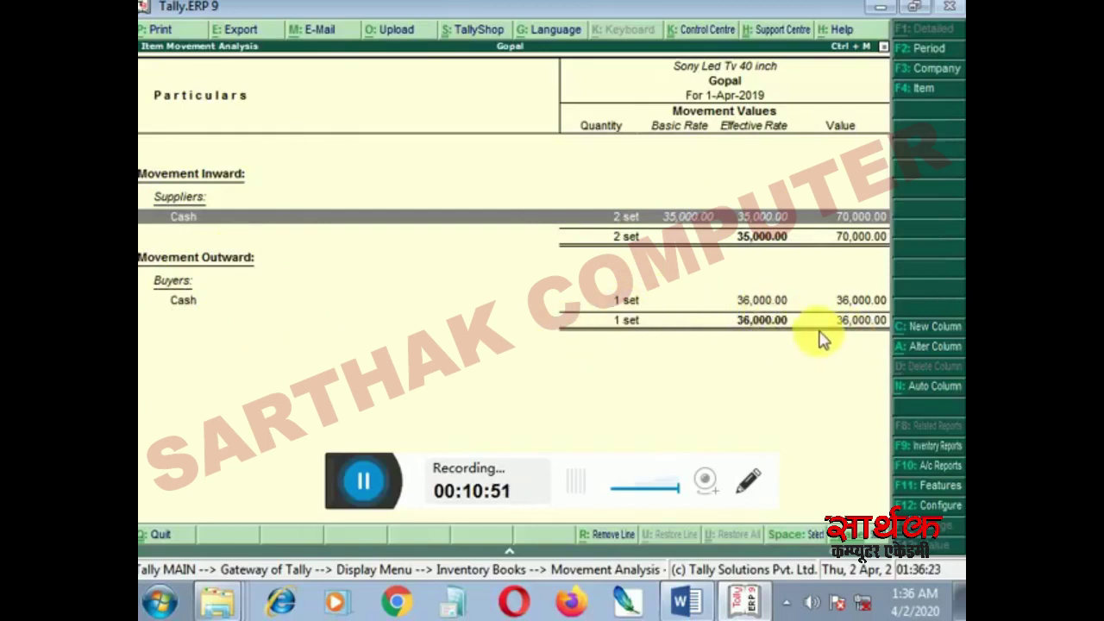
key(Escape)
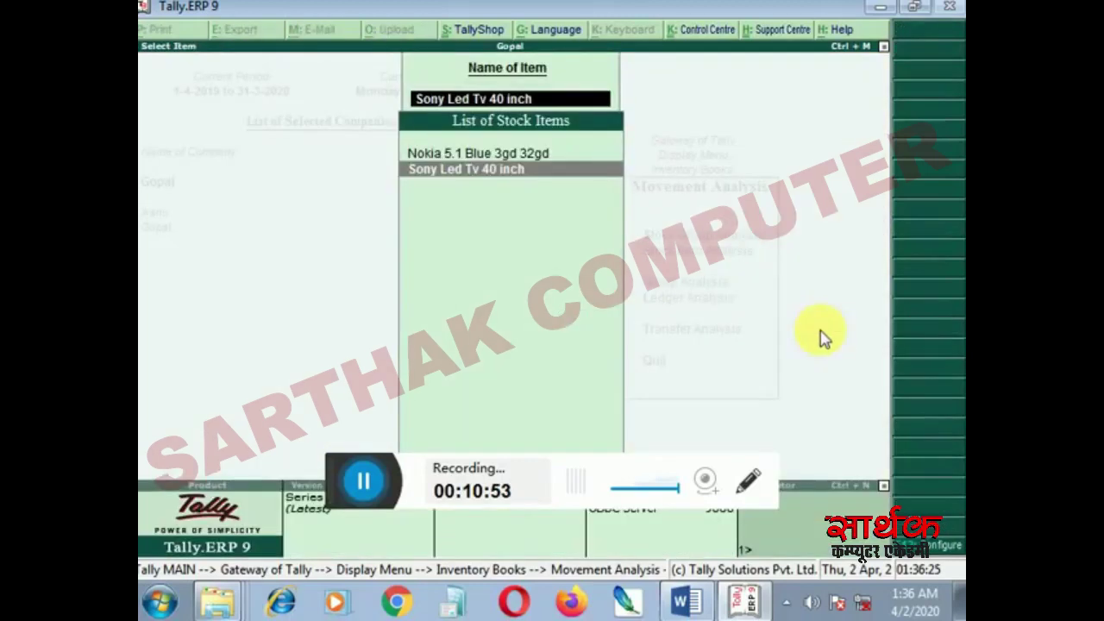
click(686, 604)
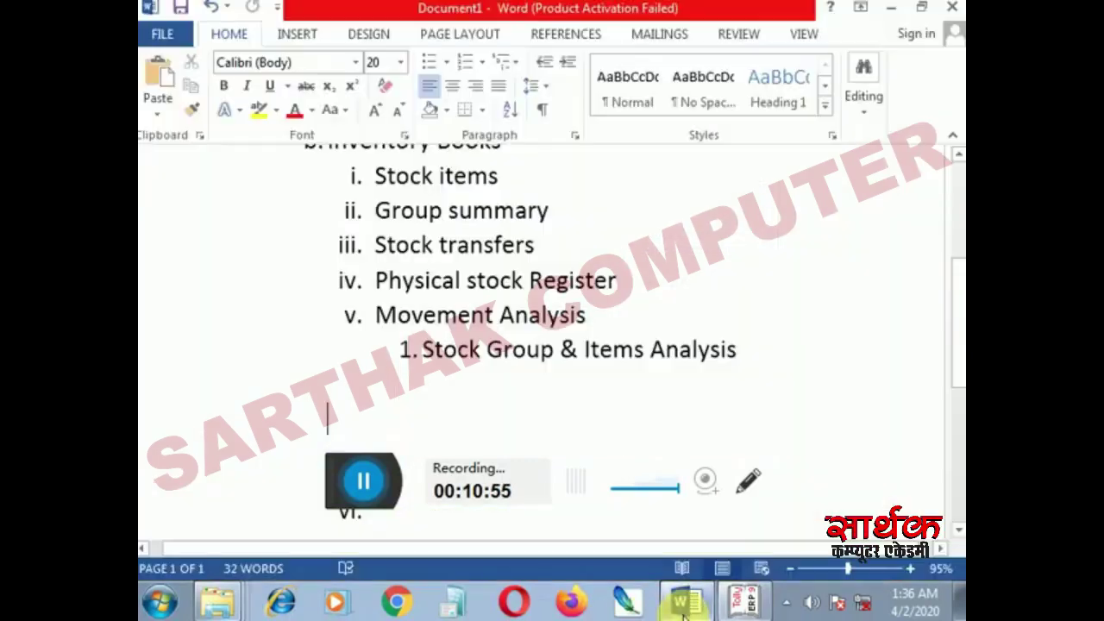